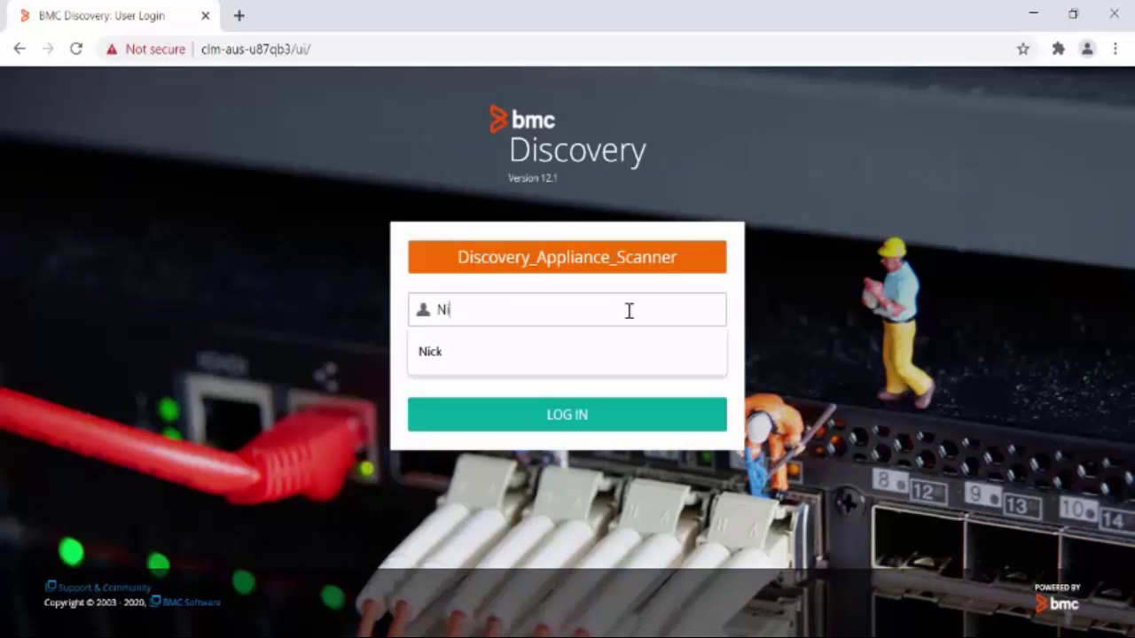
Step: Attempt to sign in with an ordinary user's login name and password, getting 'Login failed. Please try again.'
text(ck)
key(Tab)
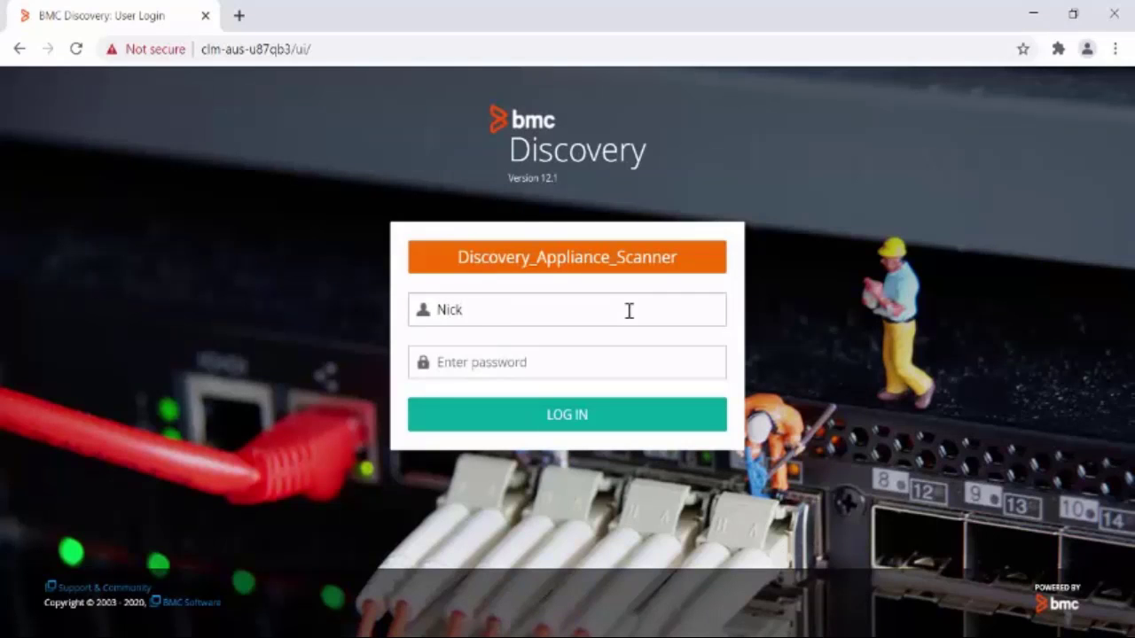
text(••••••••••••••••)
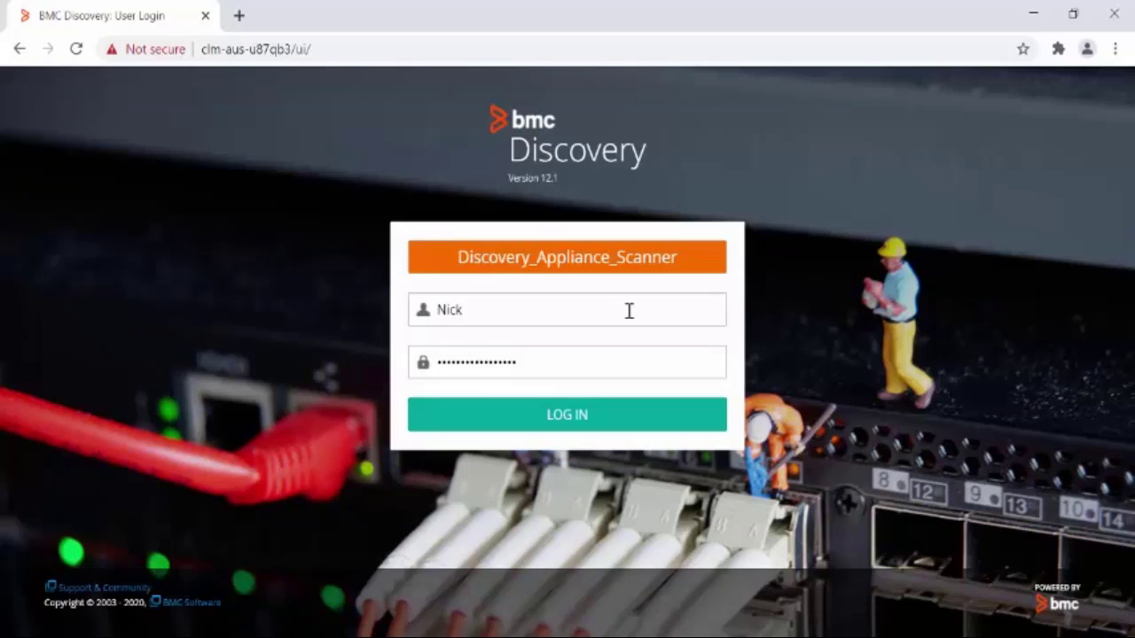
click(507, 416)
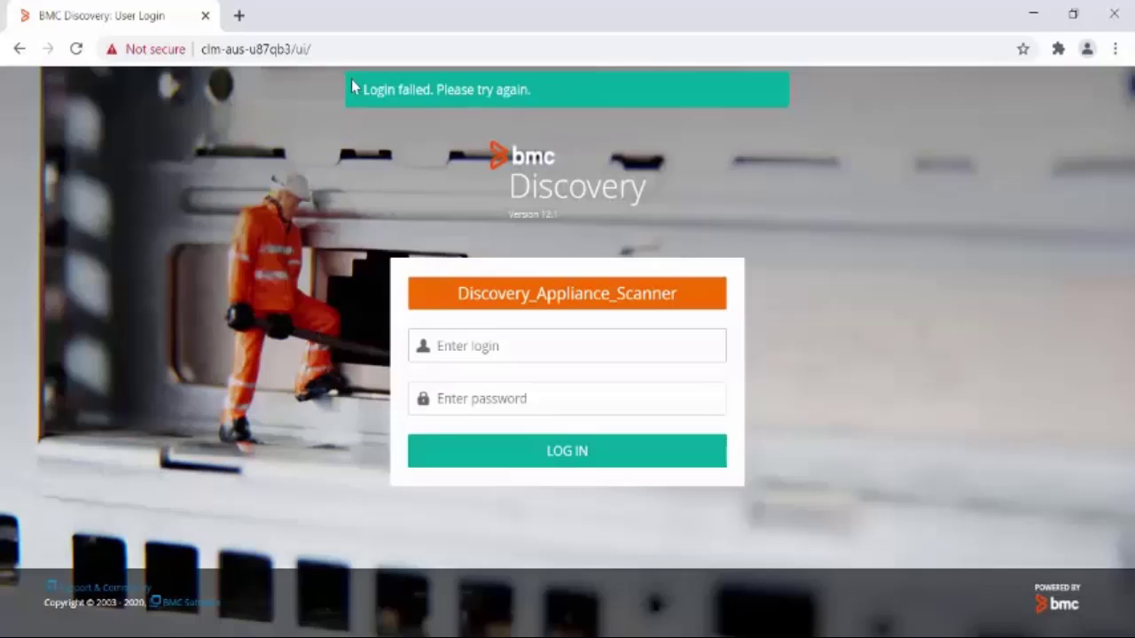
drag(362, 89, 527, 120)
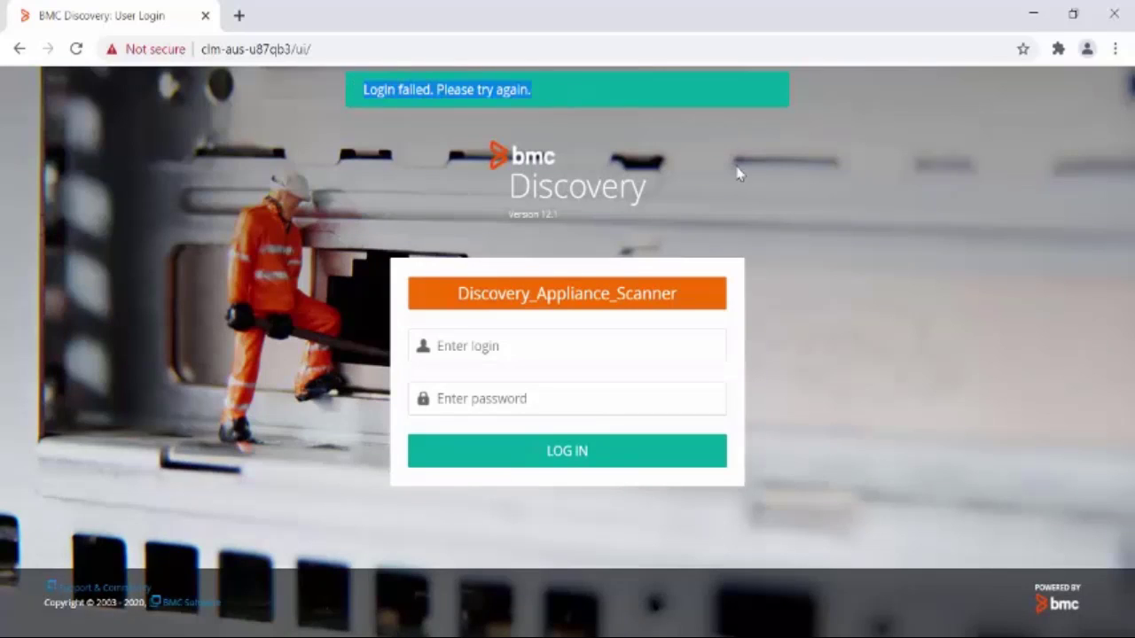
click(273, 511)
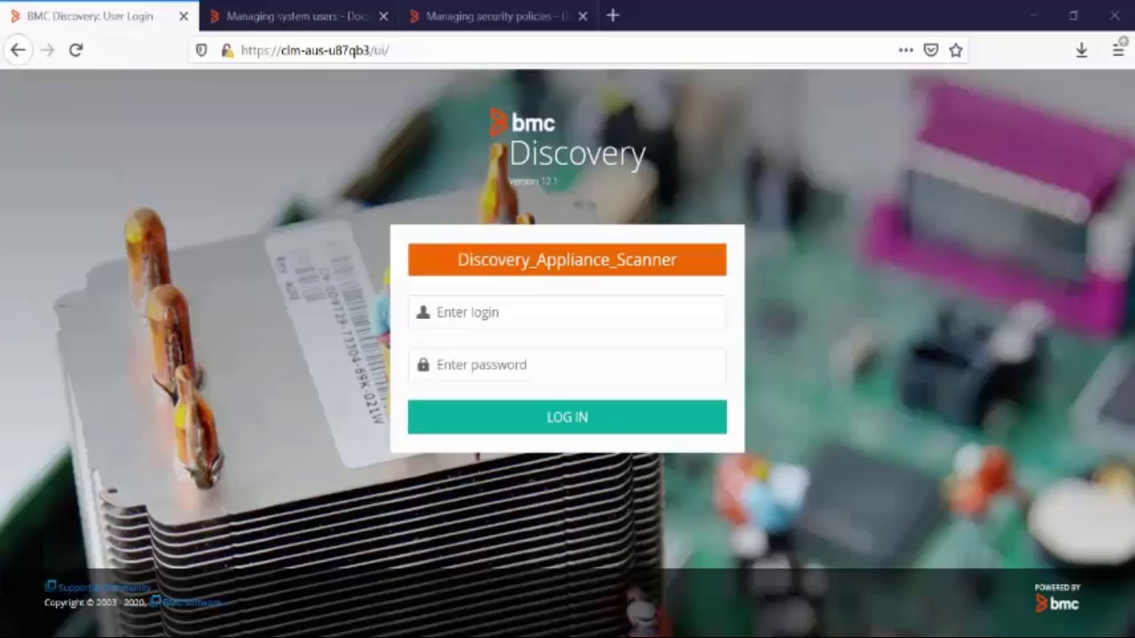
Step: Log in with the system account and open the Users list under Administration > Security
click(551, 312)
text(system)
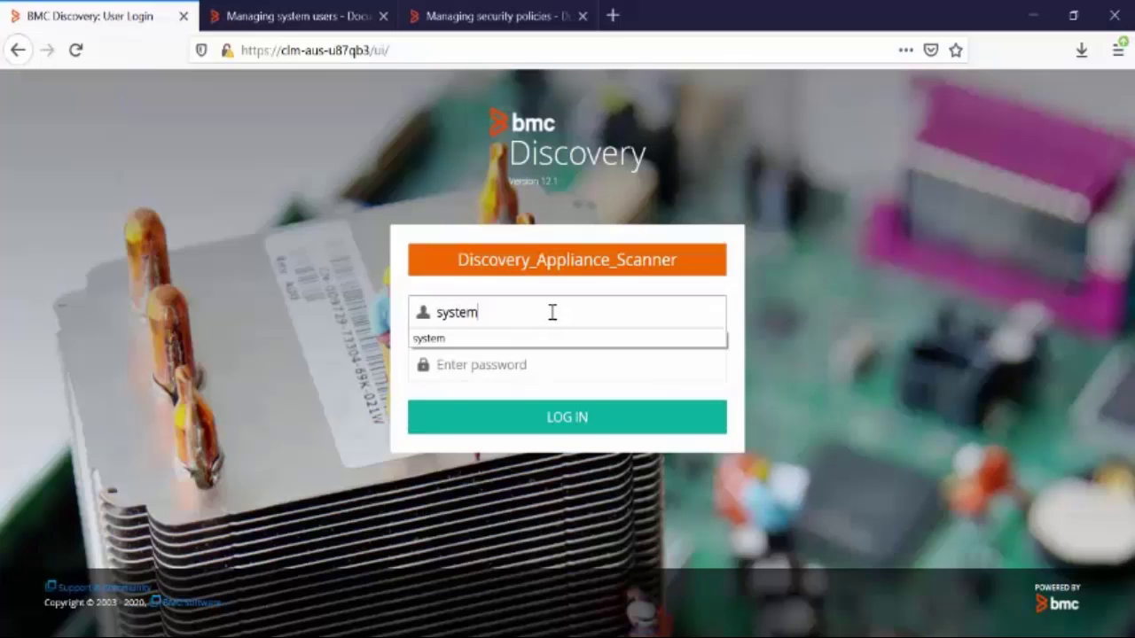
key(Tab)
text(system)
key(Return)
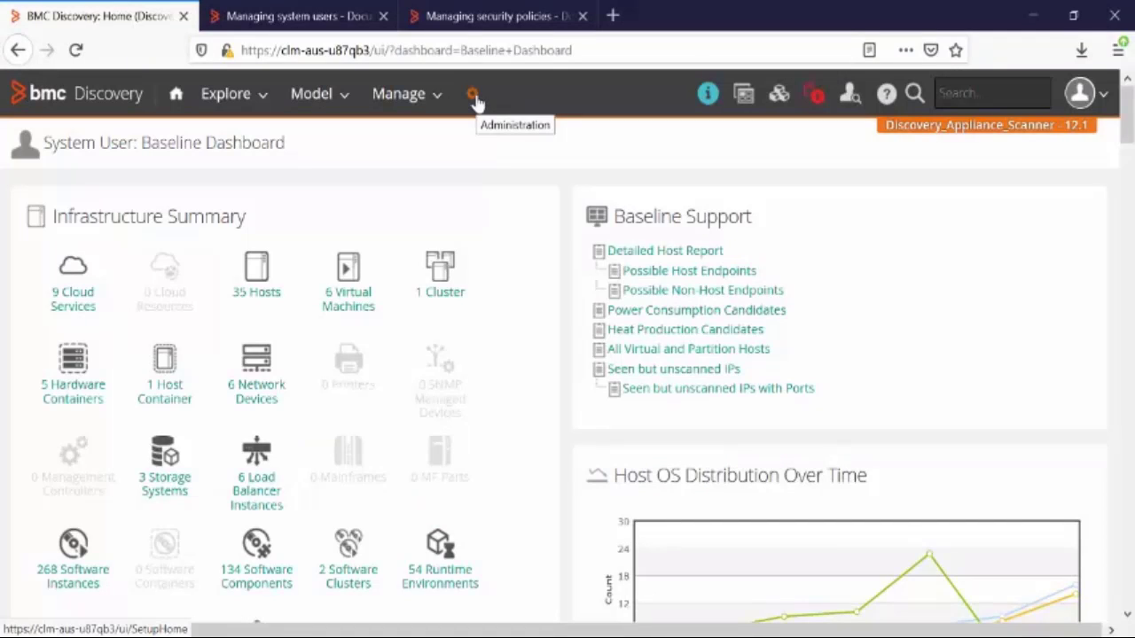
click(474, 98)
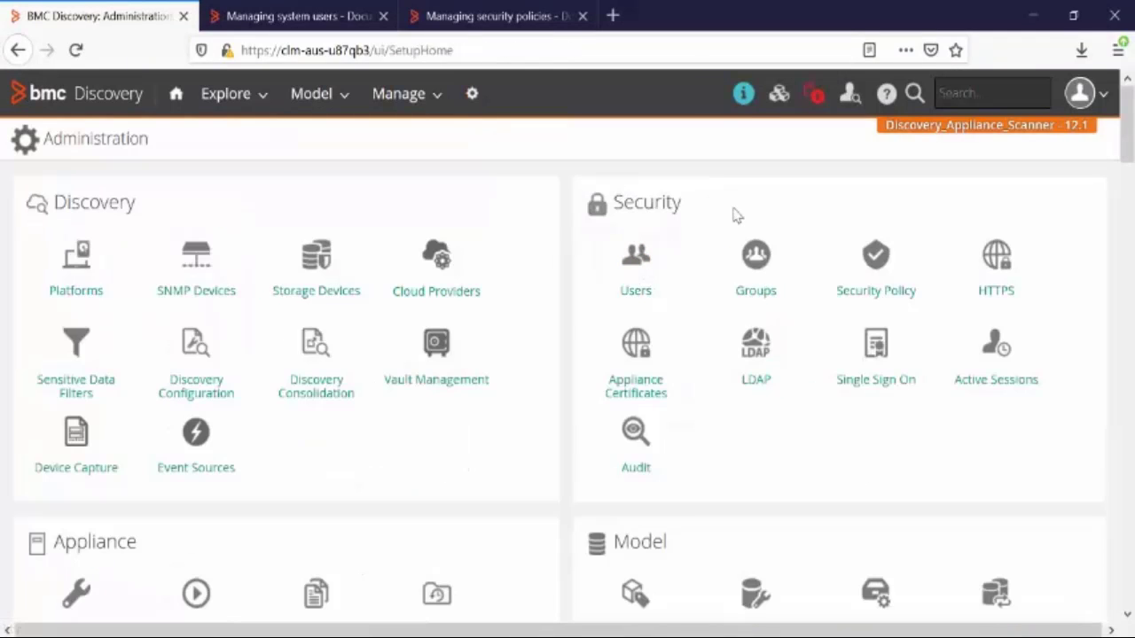
click(637, 284)
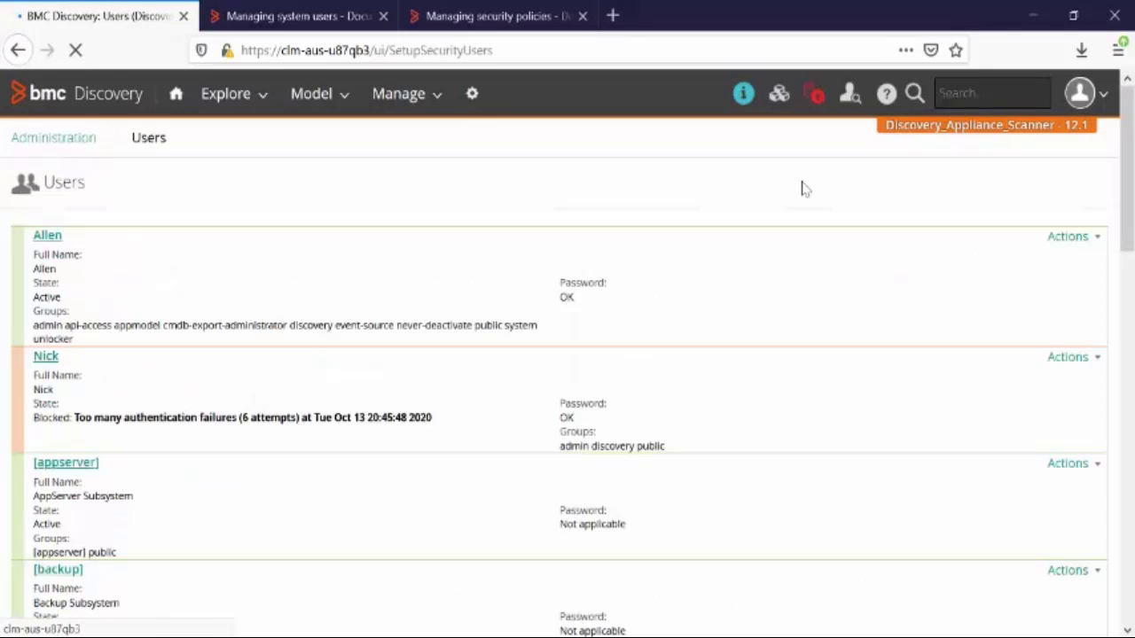
Step: Review the blocked account's details and its 6 failed authentication attempts
scroll(302, 226, down, 2)
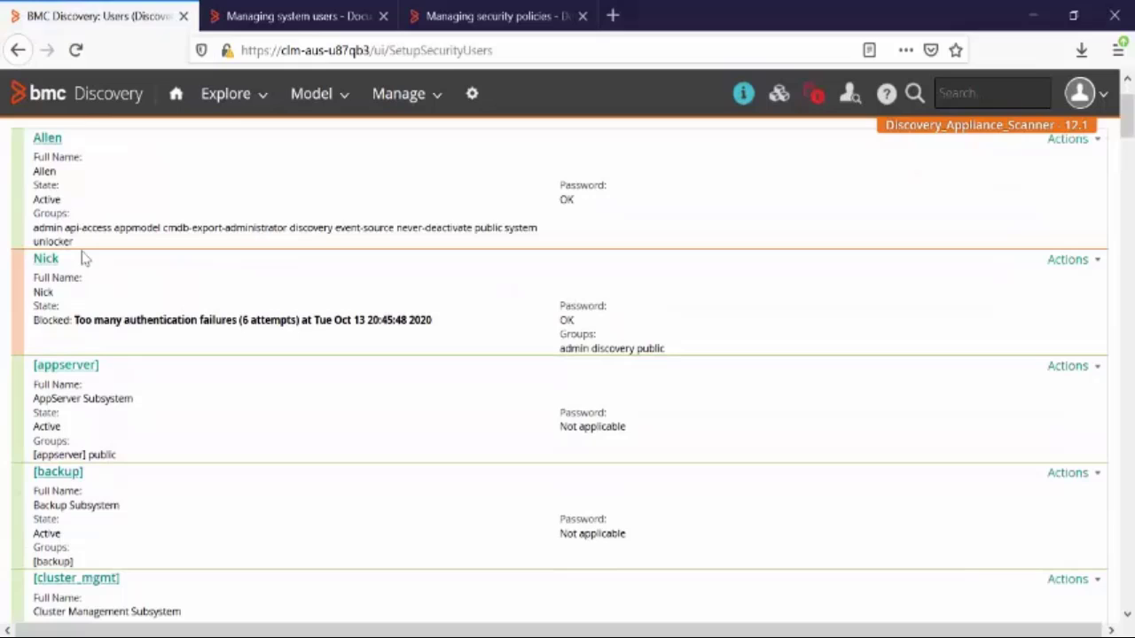
drag(77, 260, 37, 266)
click(142, 285)
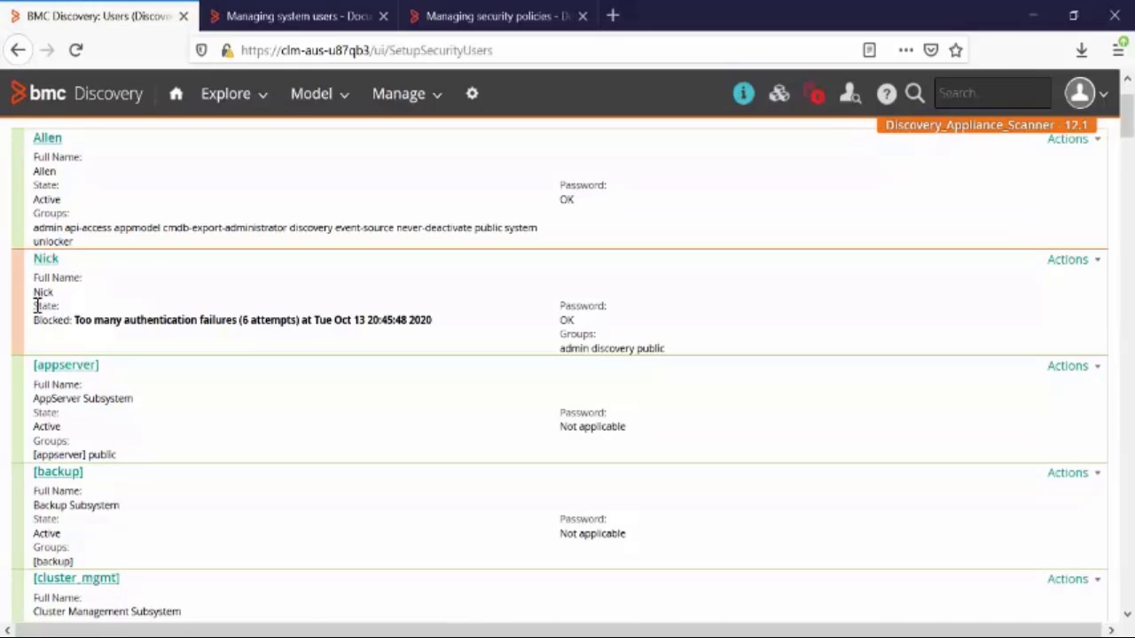
drag(36, 329, 34, 271)
click(213, 301)
drag(249, 321, 296, 330)
click(310, 358)
Step: Unblock the account from its Actions menu so its state shows Active
click(1075, 264)
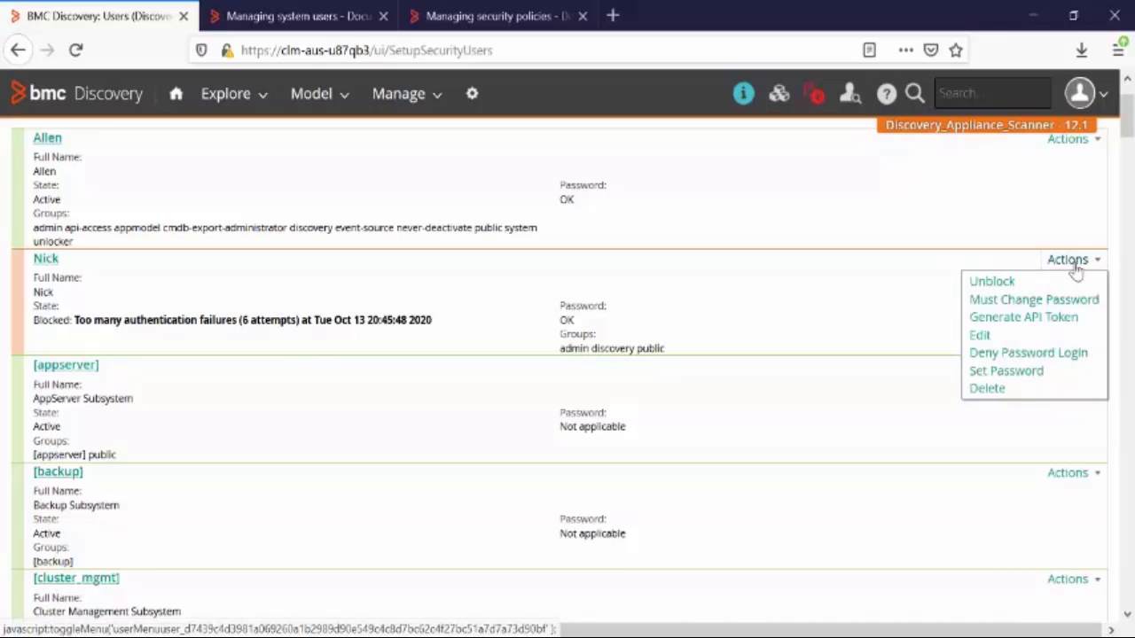
click(1062, 286)
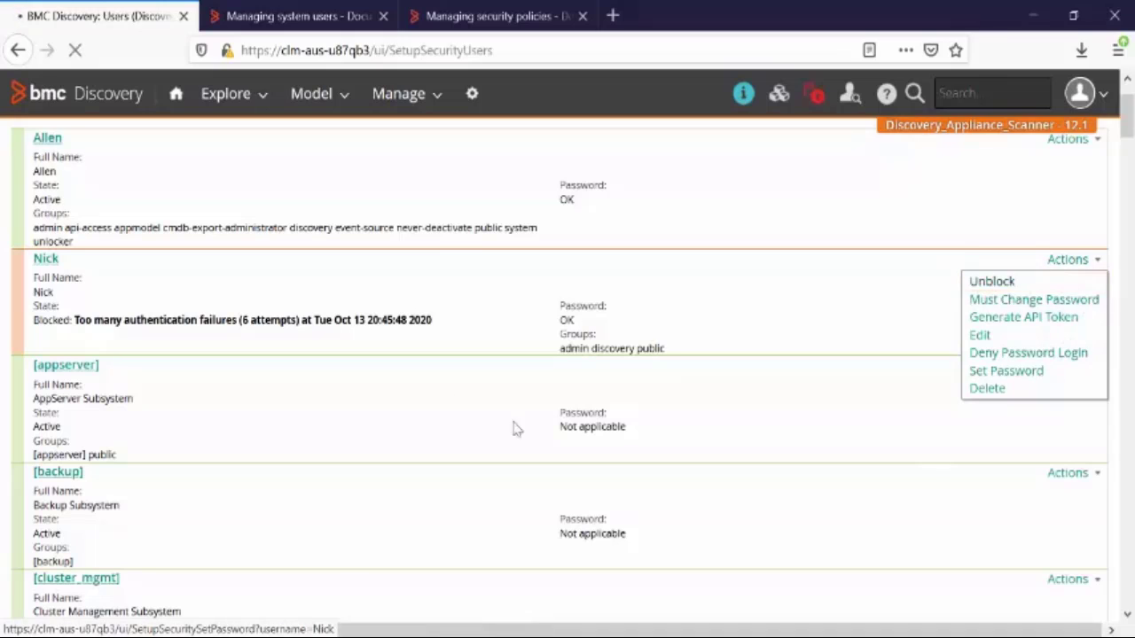
drag(30, 359, 89, 362)
click(250, 390)
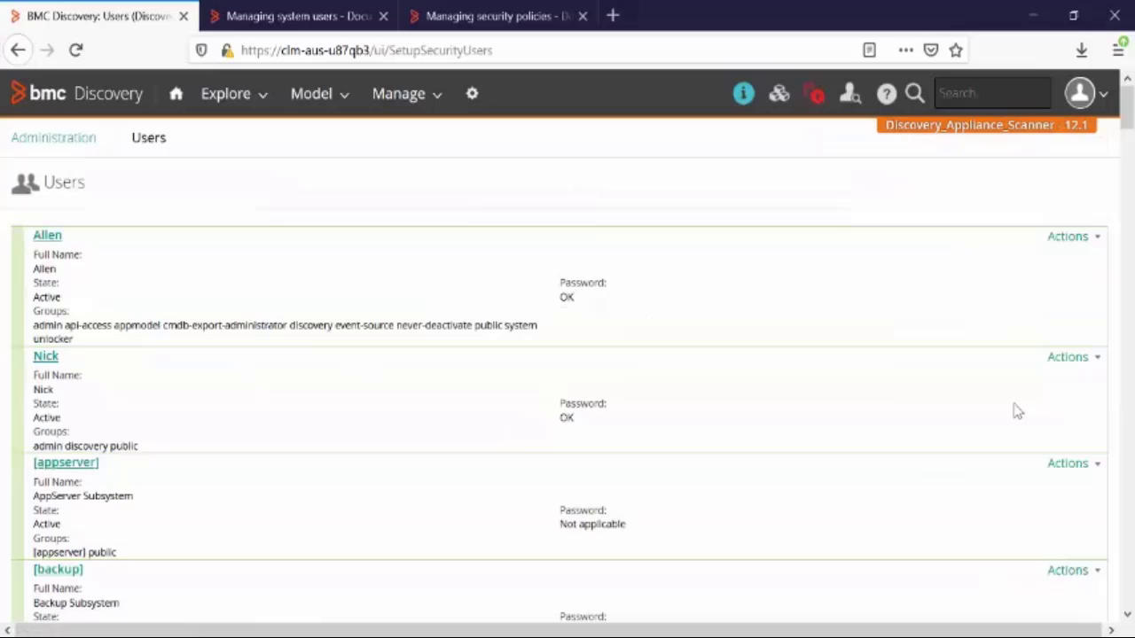
Step: Use Set Password on the unblocked account to enter and verify a new password, then apply it
click(1080, 366)
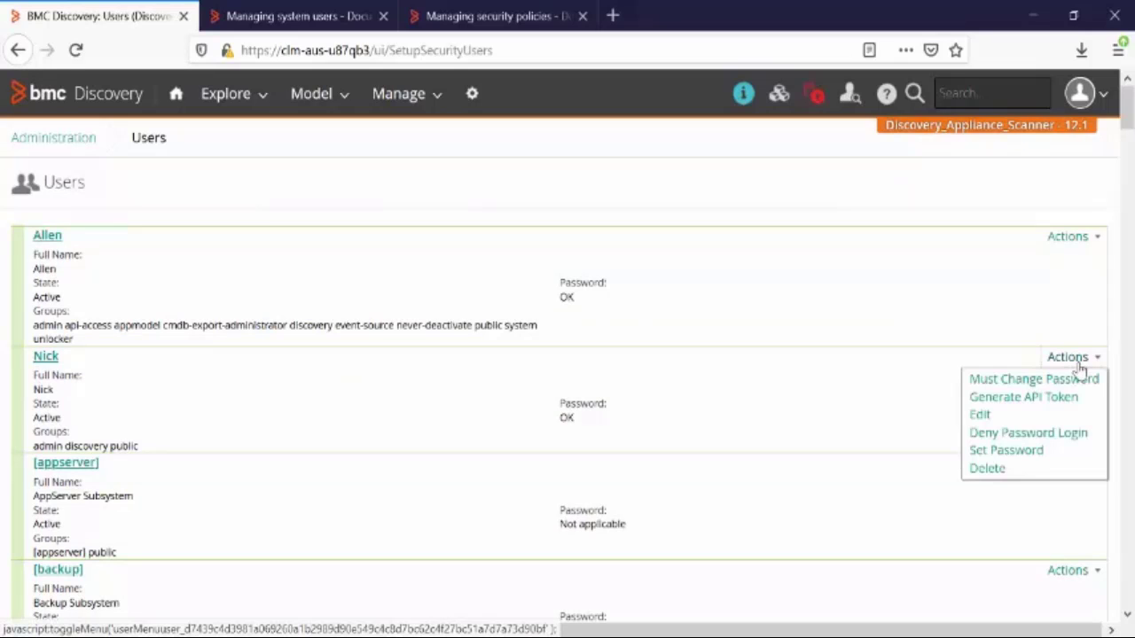
click(1059, 451)
click(268, 292)
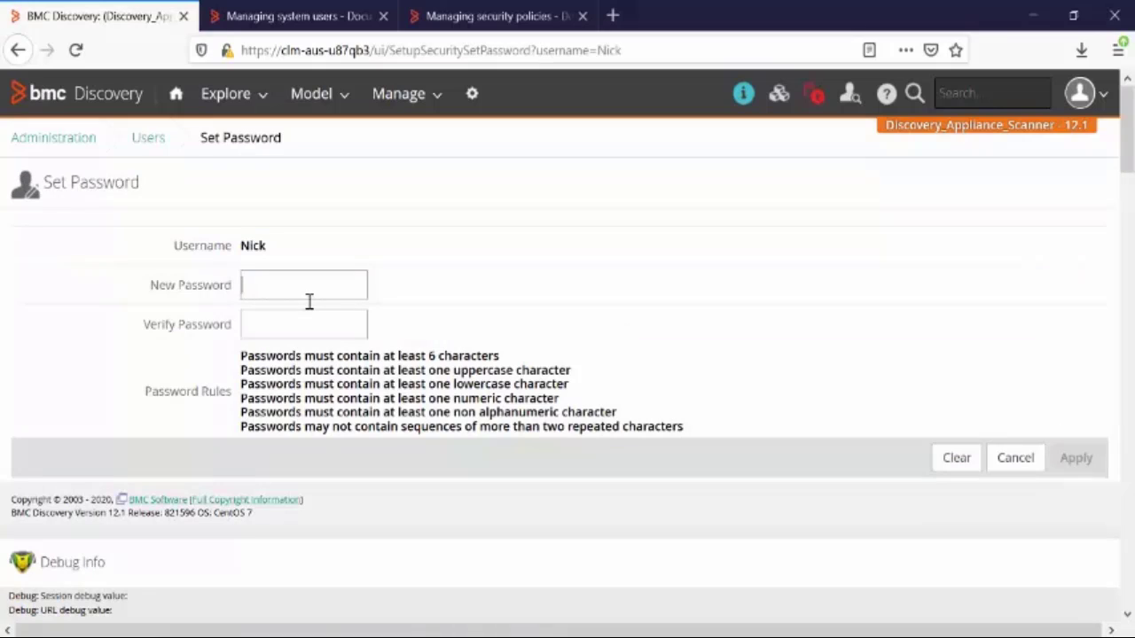
text(********)
click(314, 322)
text(*****)
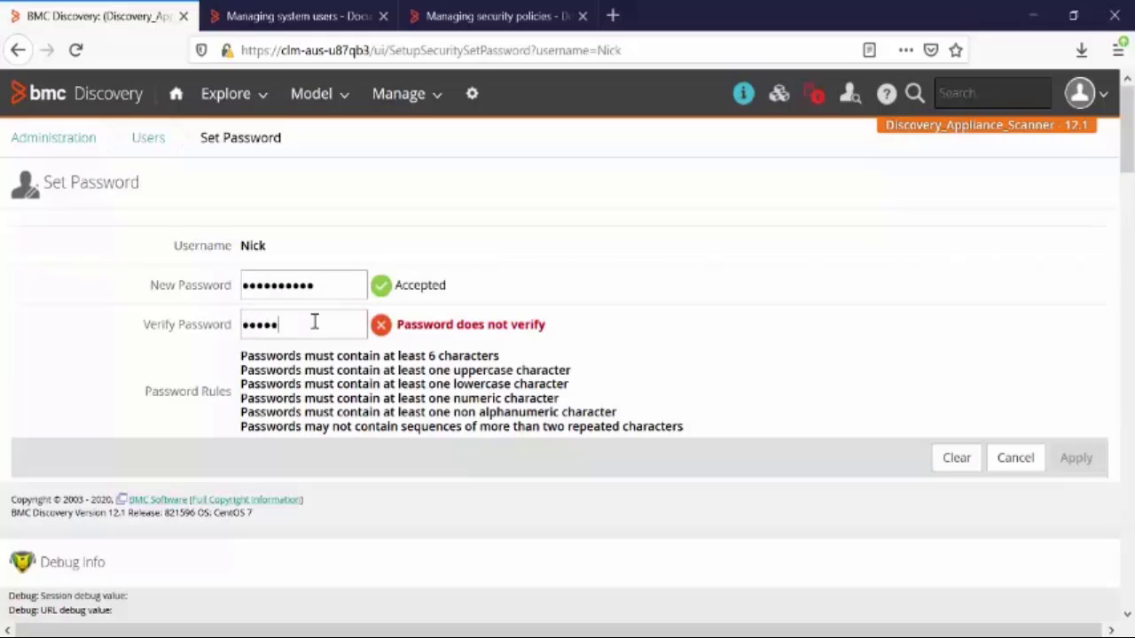
text(****)
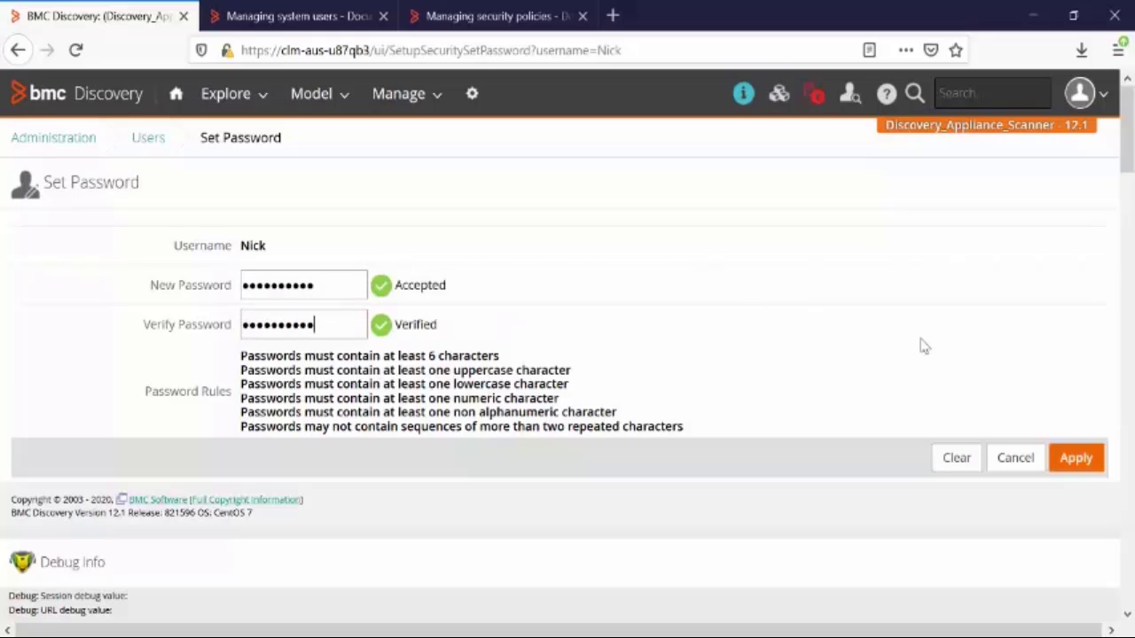
click(1078, 458)
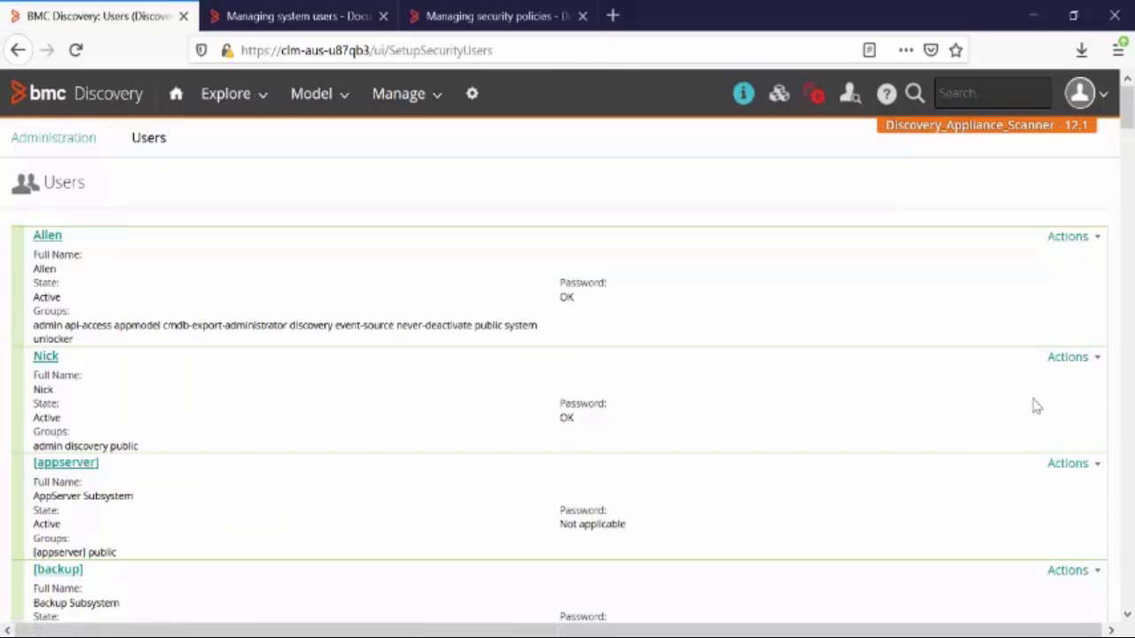
Step: Mark the reactivated account as Must Change Password from its Actions menu
click(1068, 357)
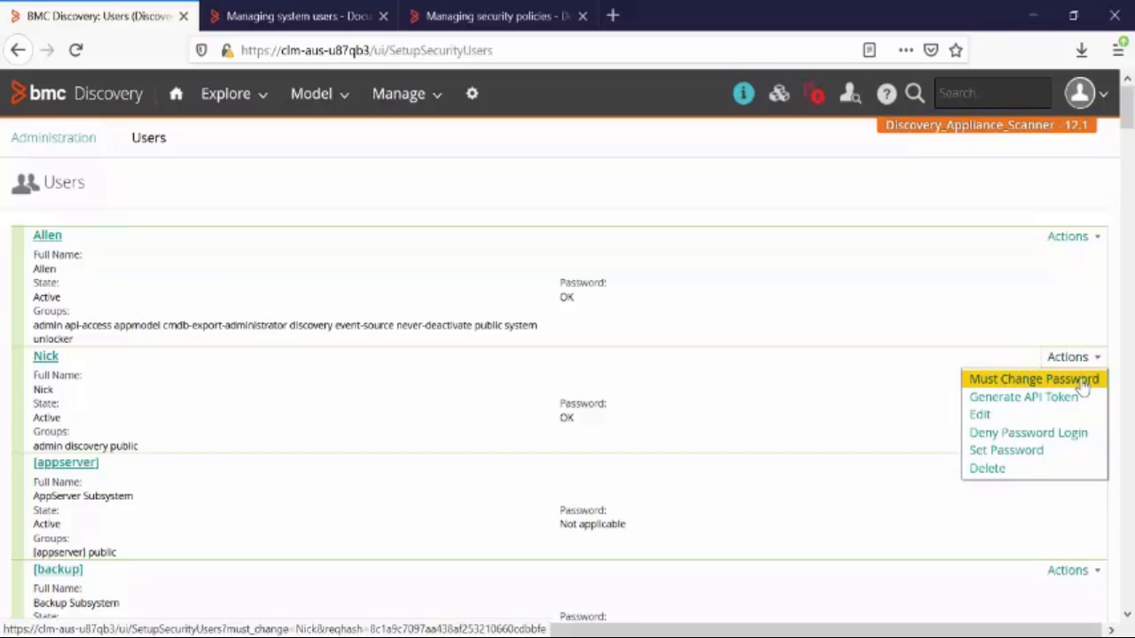
click(1081, 381)
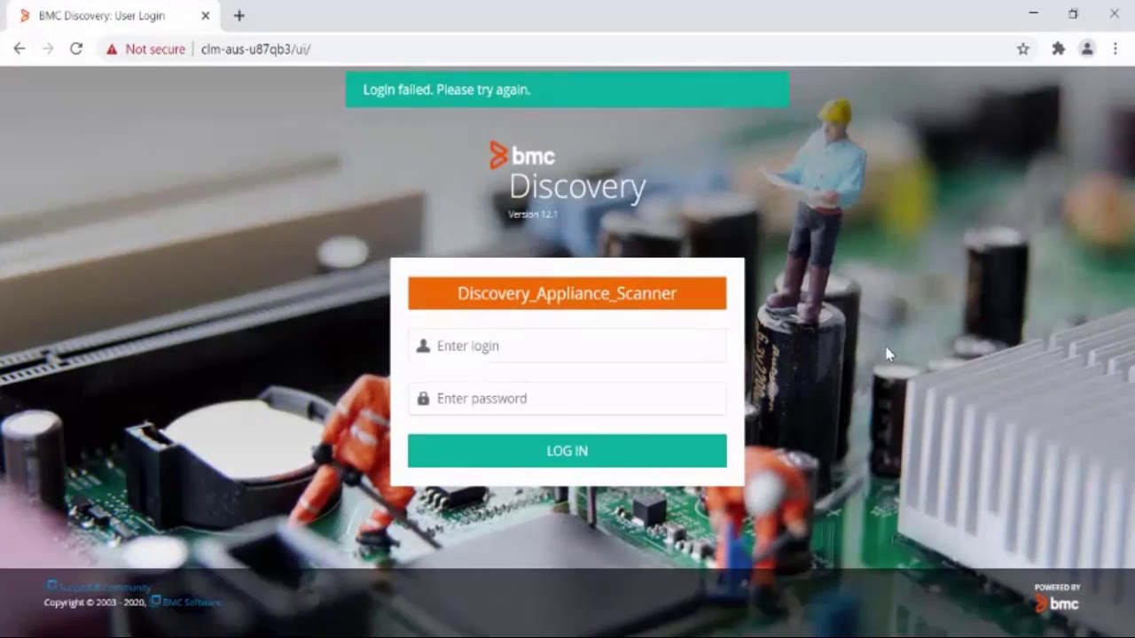
Step: Sign in as the reactivated user with the new password, landing on the Change Password page
click(696, 344)
text(Nick)
key(Tab)
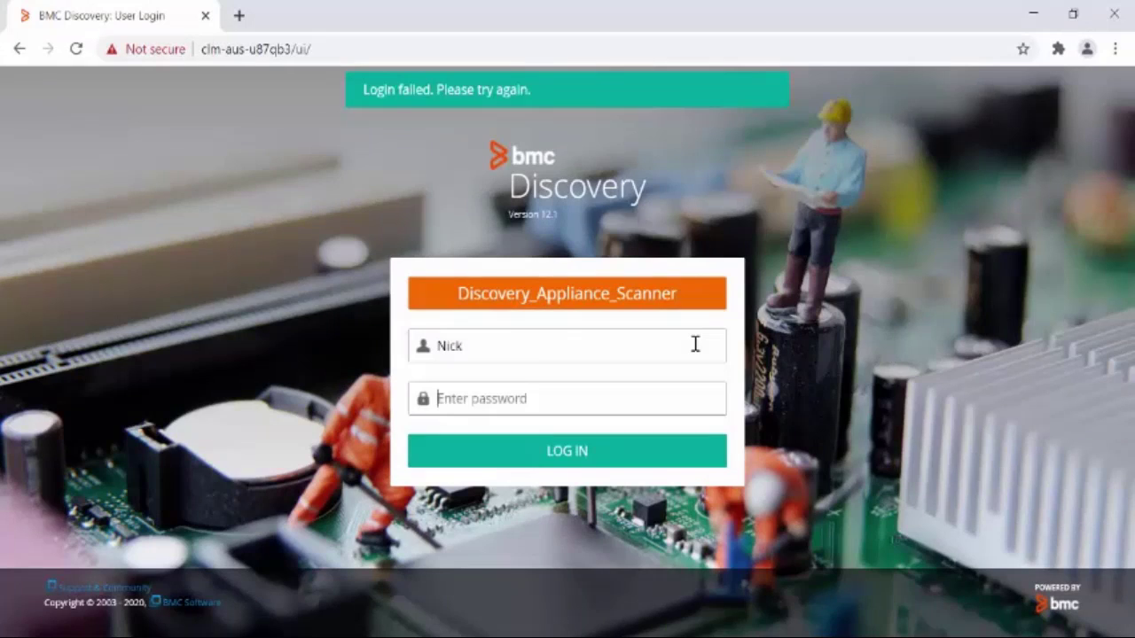
text(********)
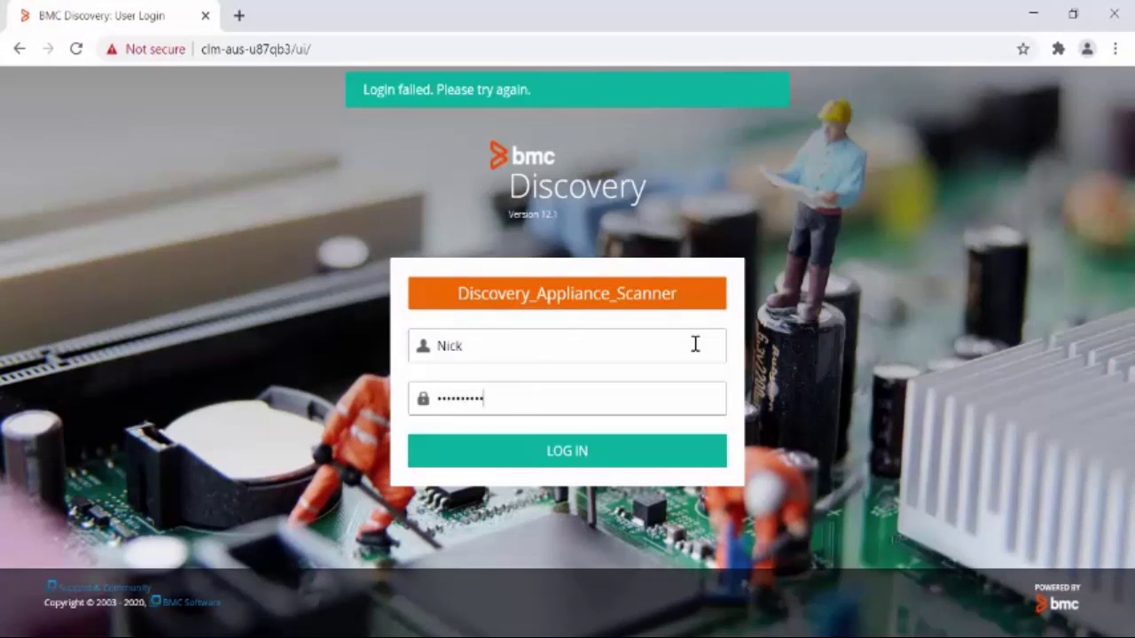
key(Return)
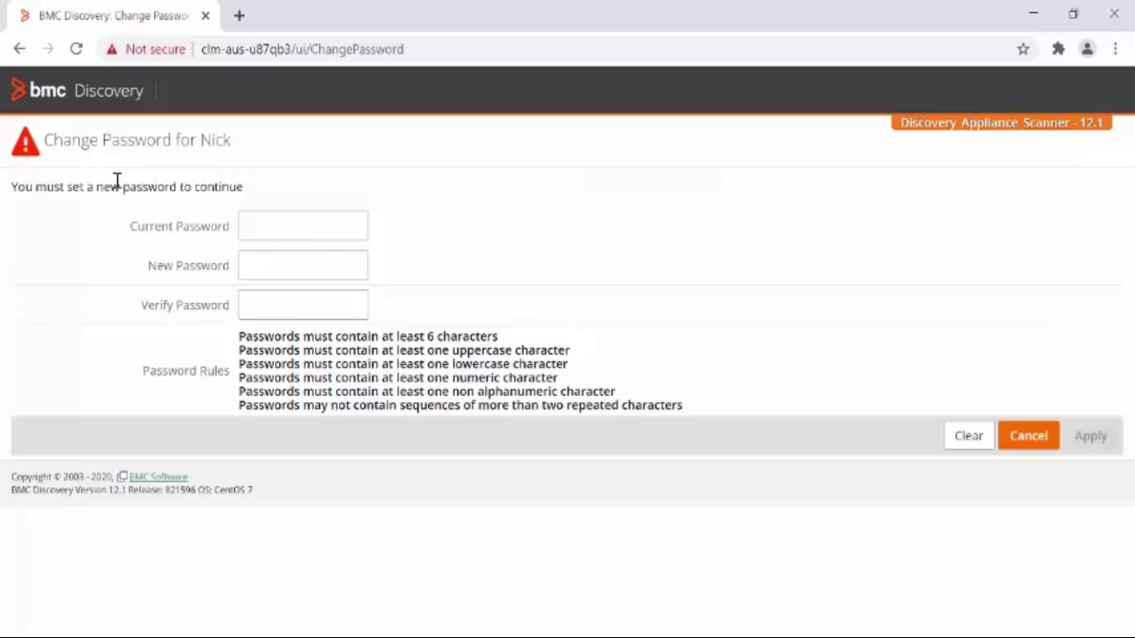
drag(45, 140, 351, 151)
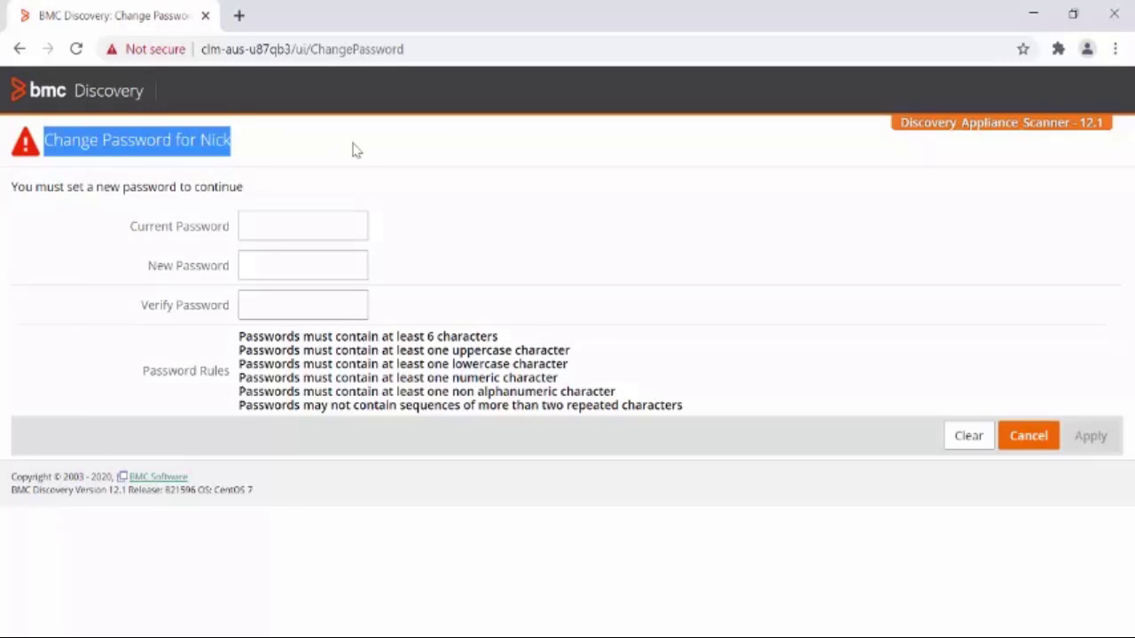
click(354, 150)
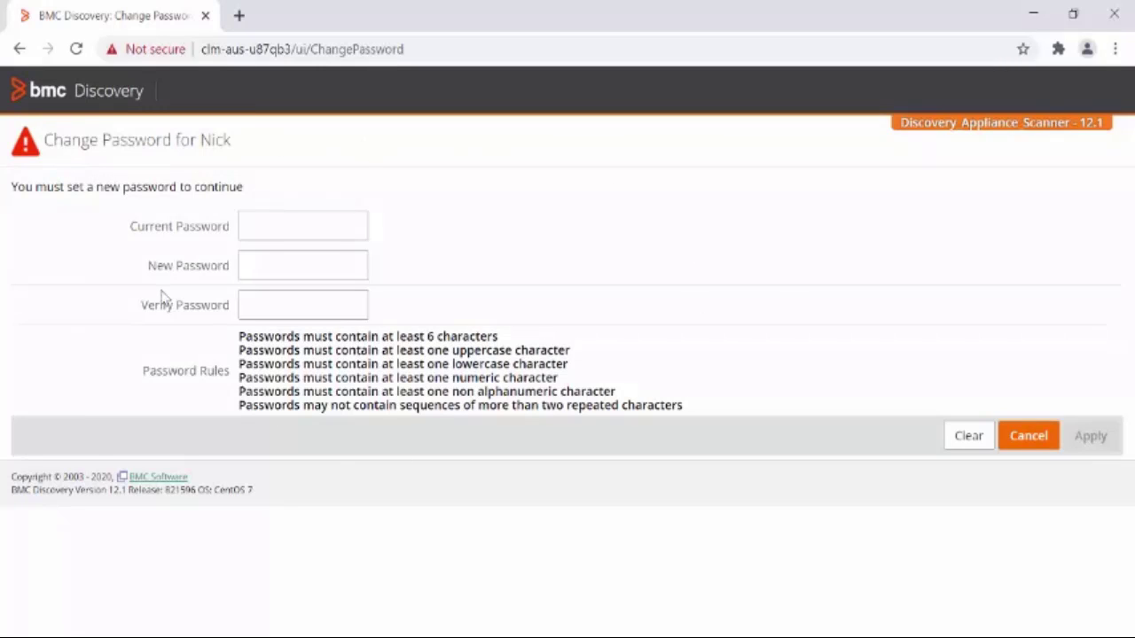
Step: Enter the current password plus a verified new password and apply, reaching the Baseline Dashboard
click(315, 222)
key(ctrl+v)
key(Tab)
key(ctrl+v)
click(289, 301)
text(********)
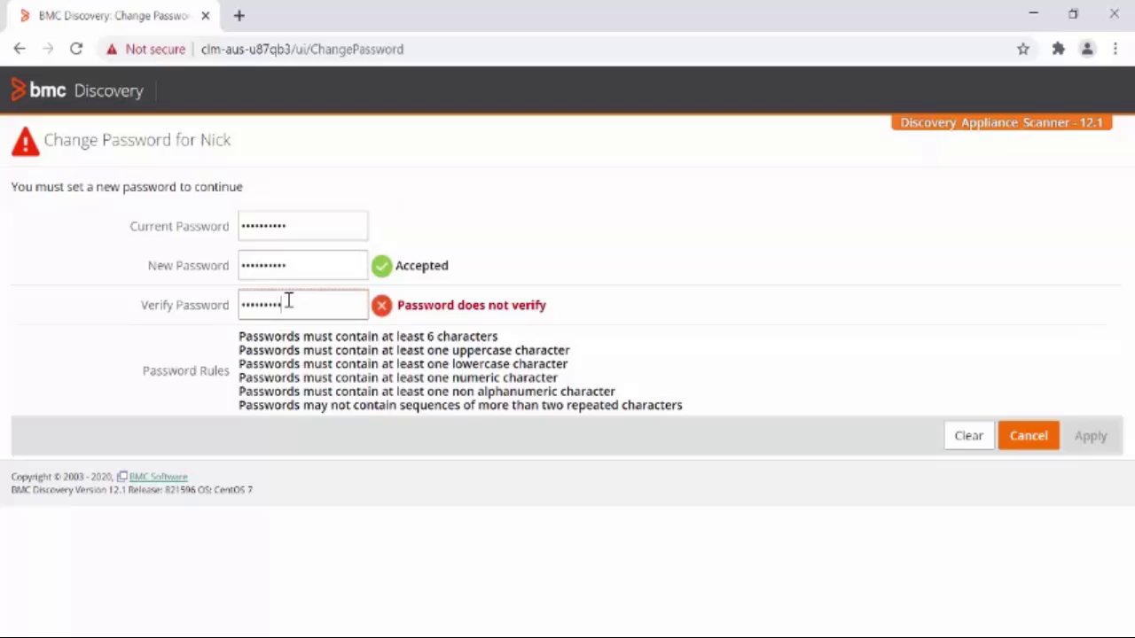
text(*)
click(1102, 436)
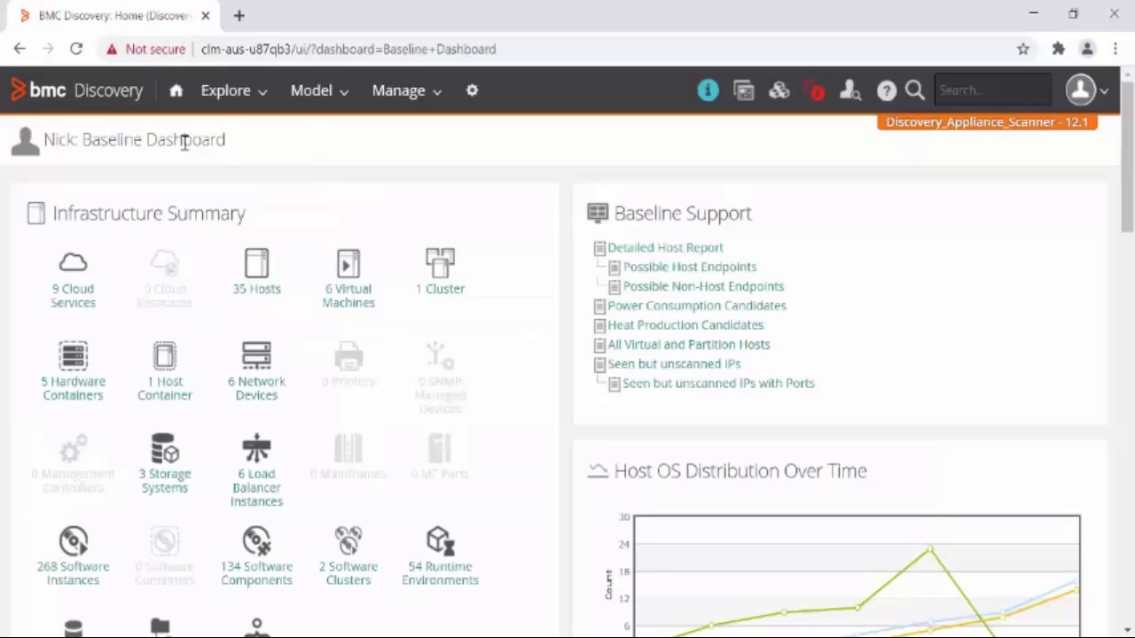
drag(227, 142, 51, 149)
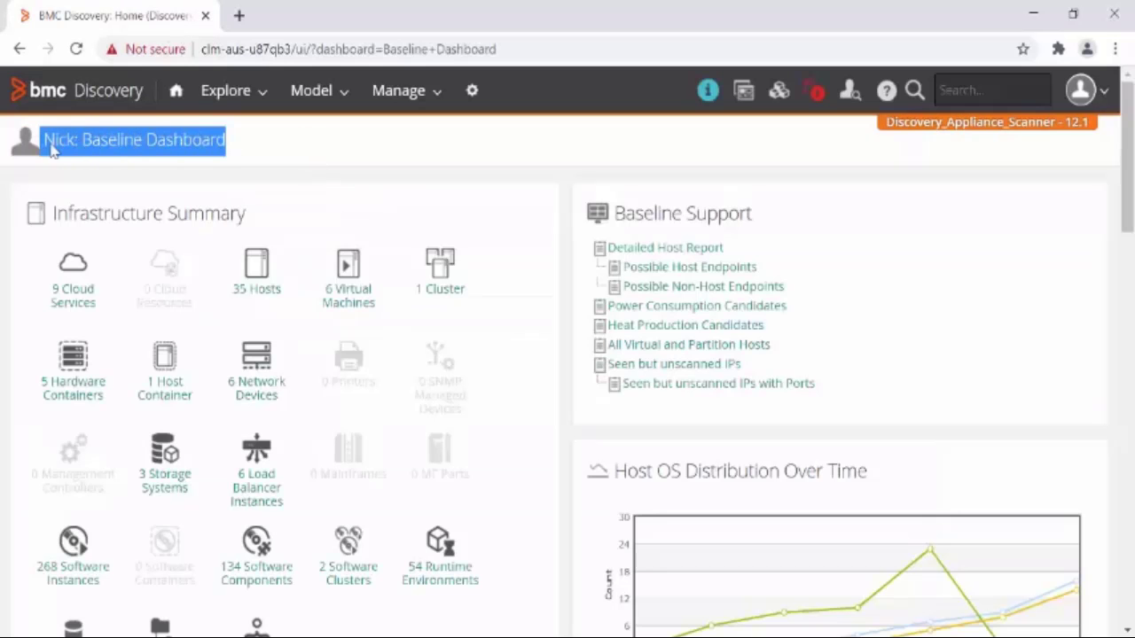
click(346, 148)
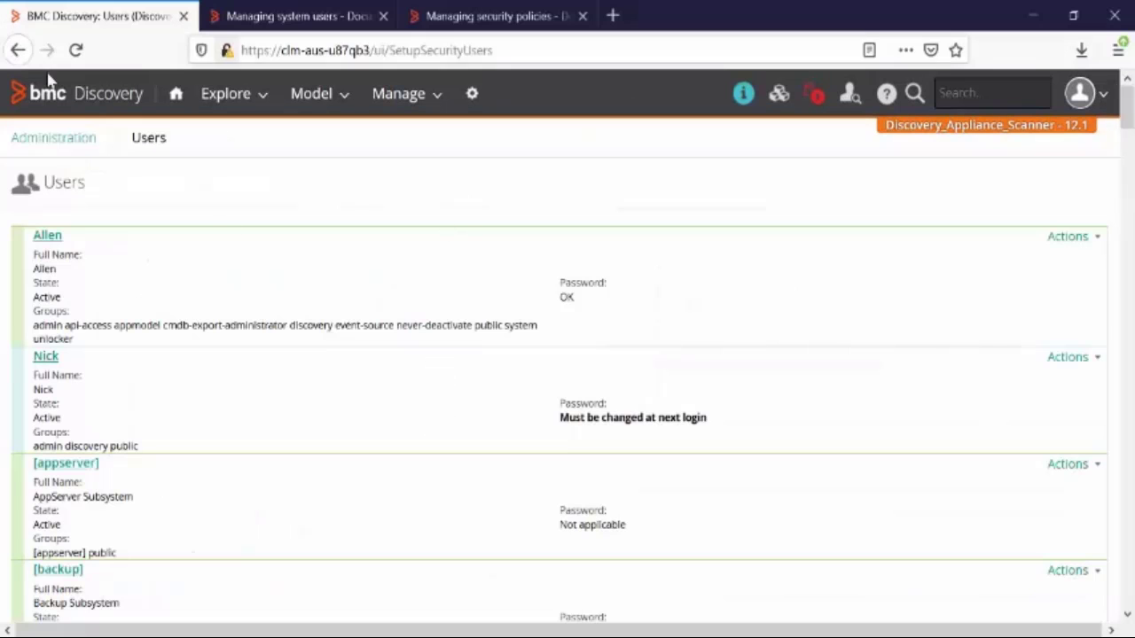
Step: Reload the Users list and check that the second user's password status now reads OK
click(77, 51)
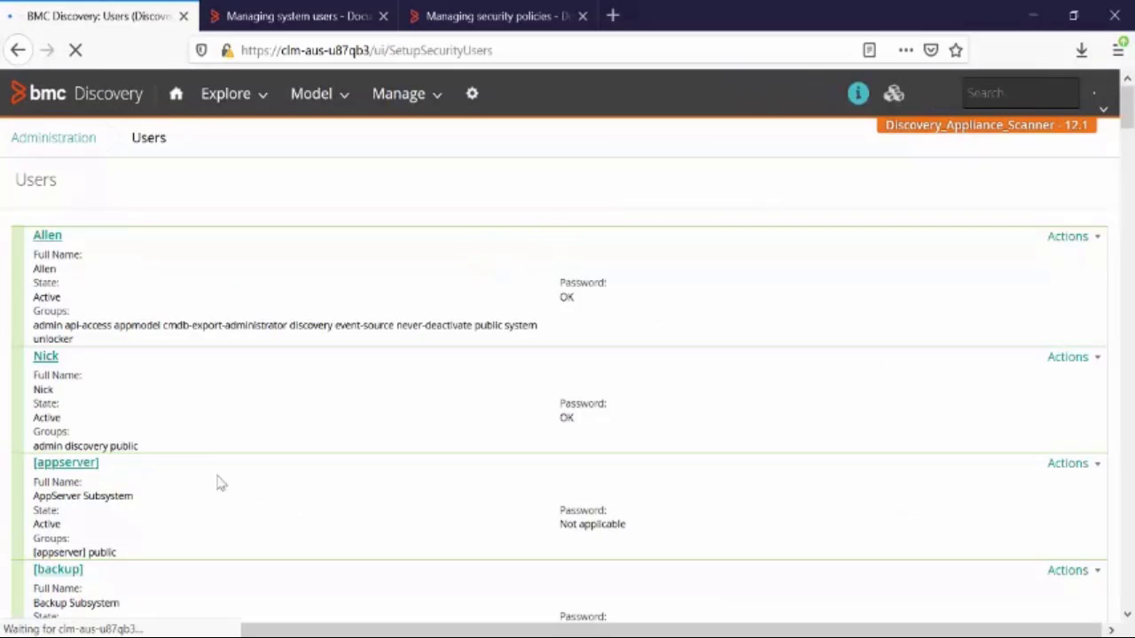
drag(101, 375, 27, 357)
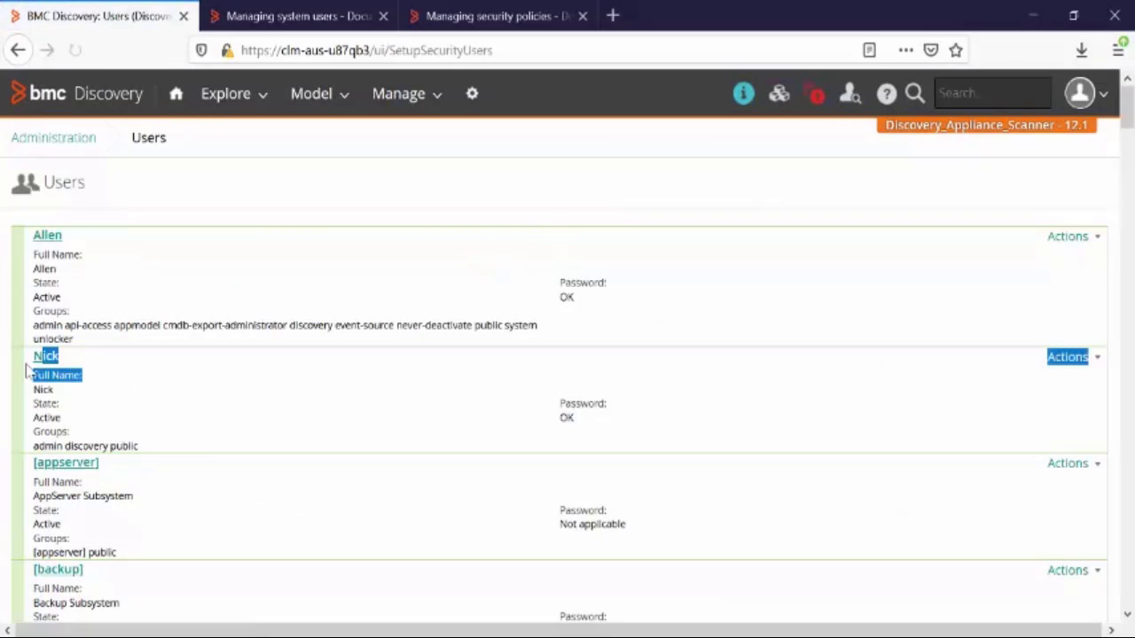
click(508, 446)
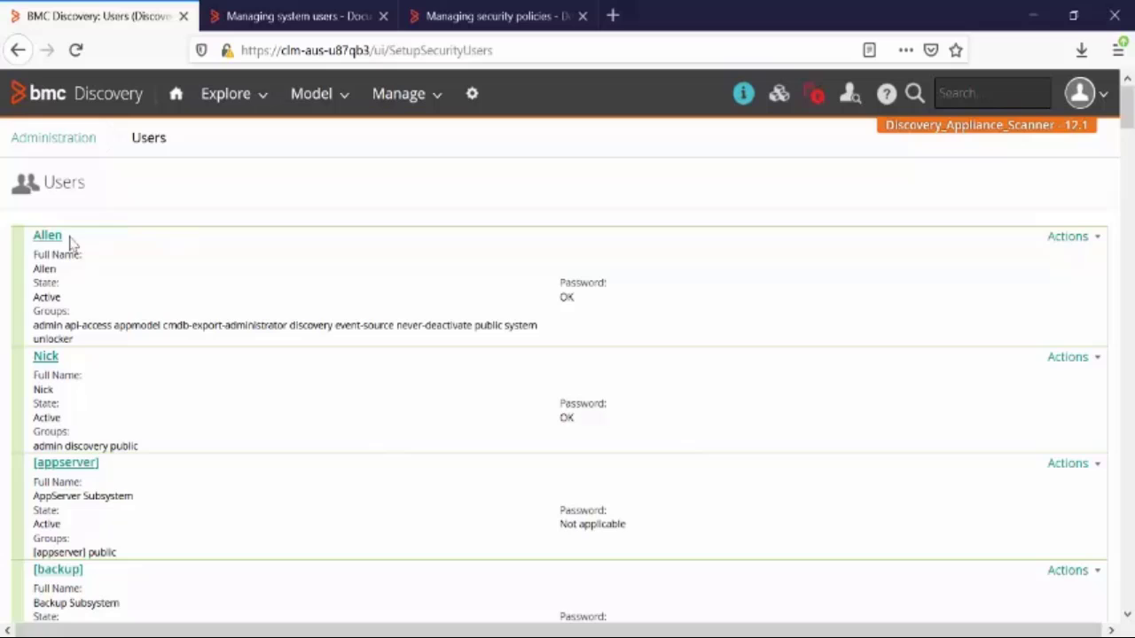
drag(70, 236, 32, 236)
click(47, 264)
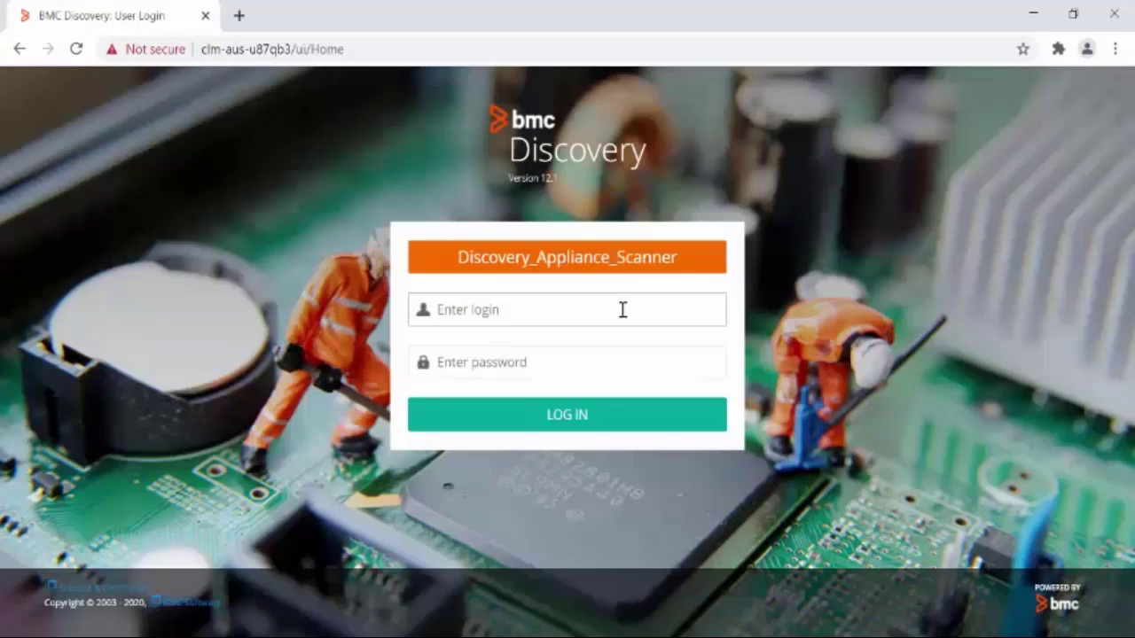
Step: Try logging in as the first admin user, get 'Login failed', then paste the appliance host into PuTTY
click(620, 309)
text(Allen)
key(Tab)
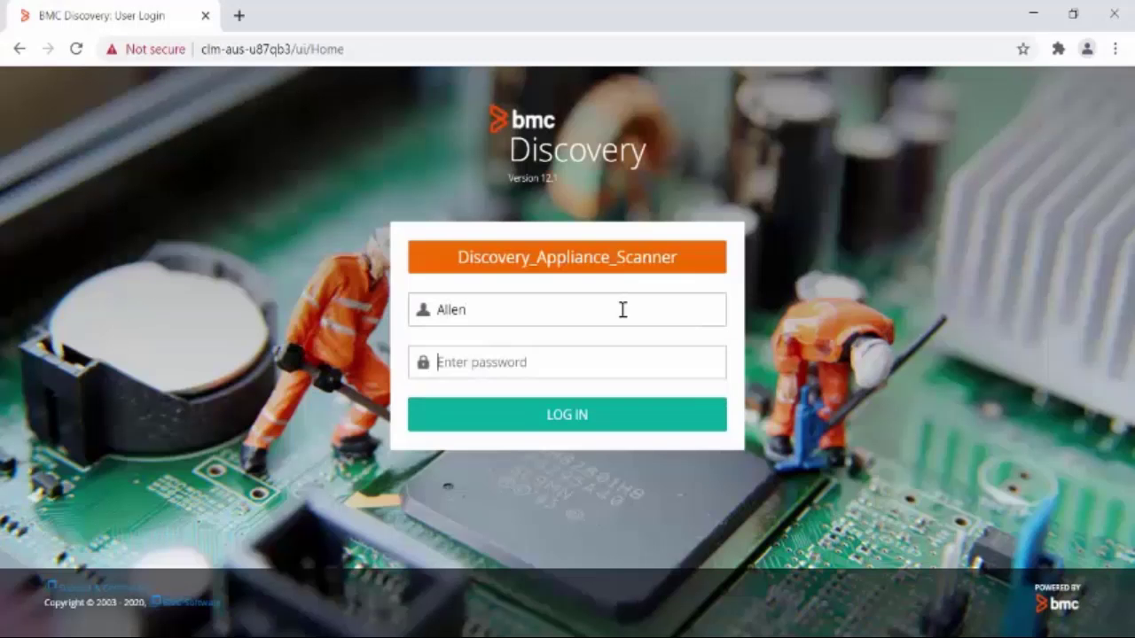
text(••••••••••••••••••••••)
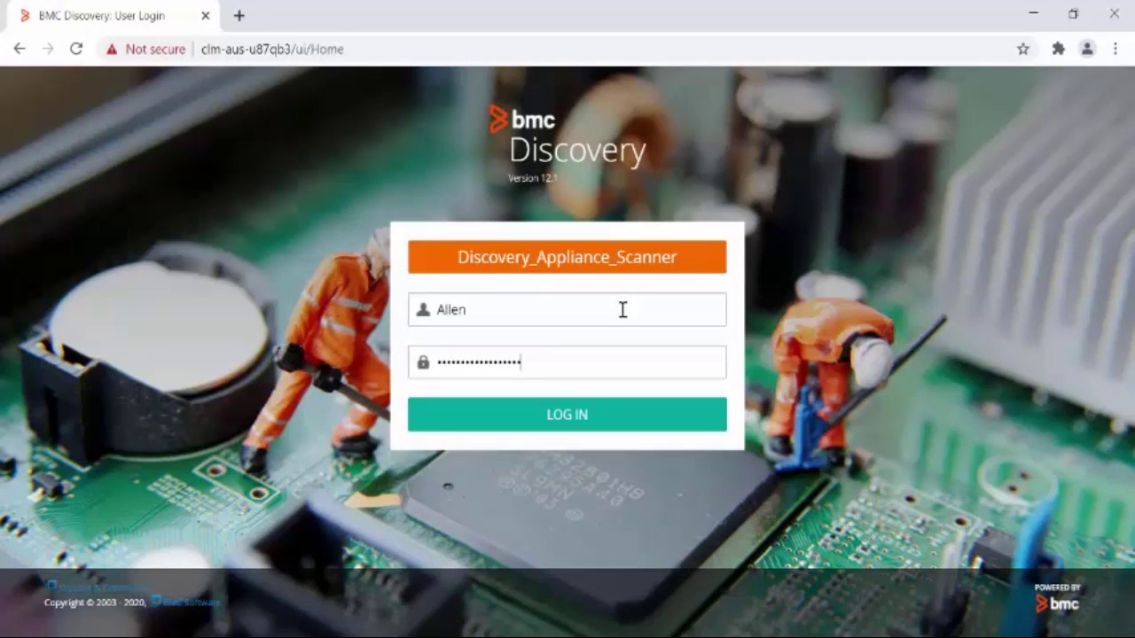
key(Return)
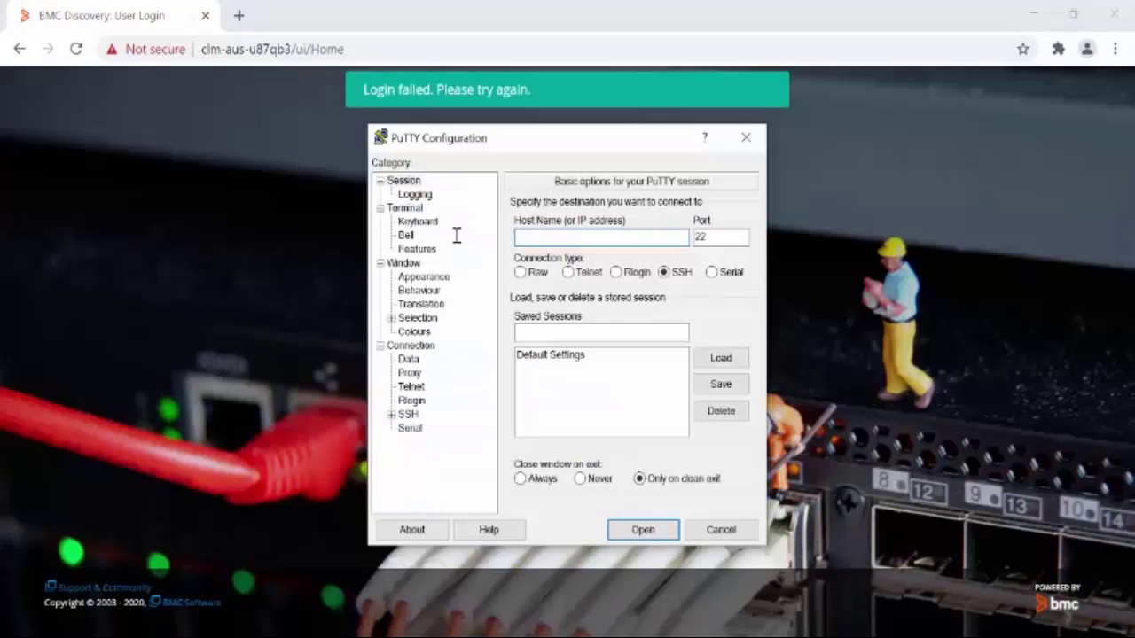
key(ctrl+v)
Step: Open the SSH session to the appliance, log in as tideway, and reposition the terminal window
click(642, 535)
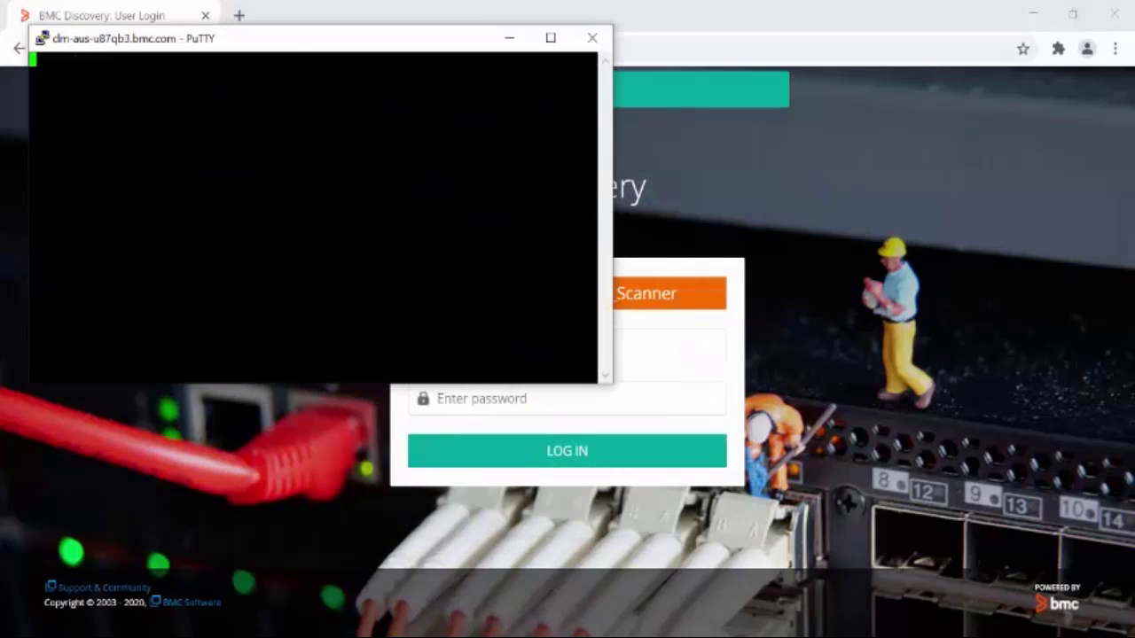
text(tideway)
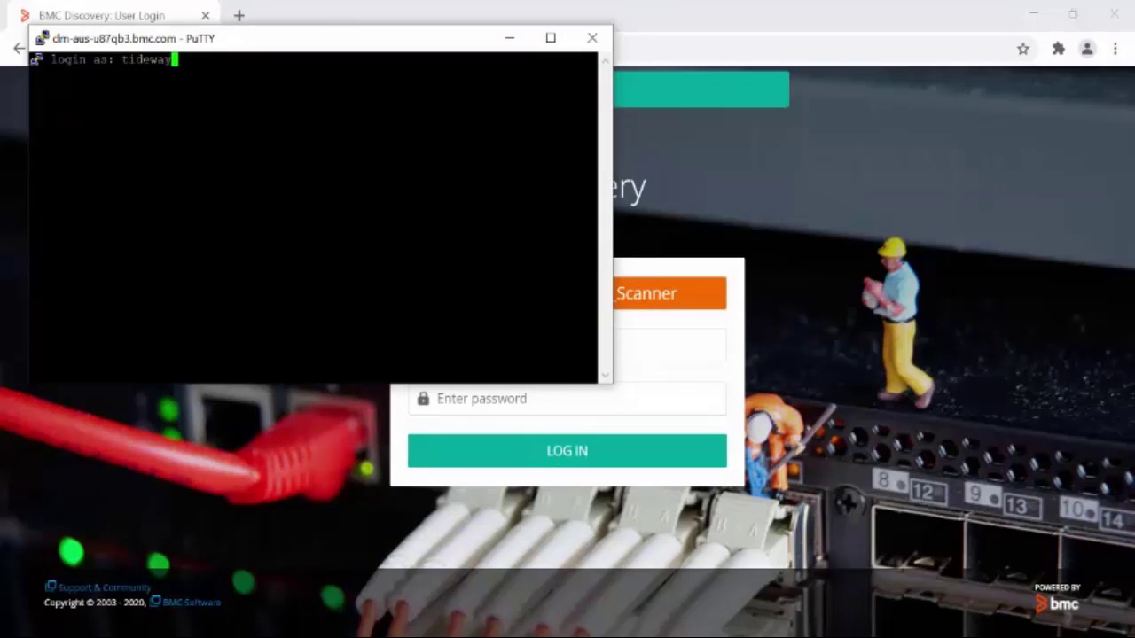
key(Return)
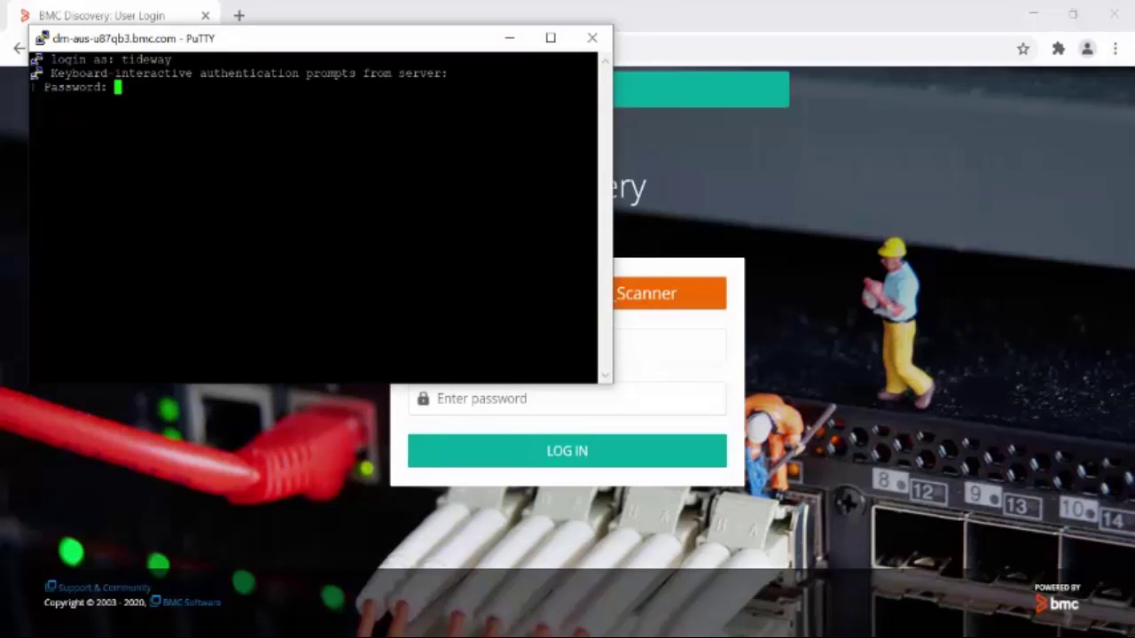
key(Return)
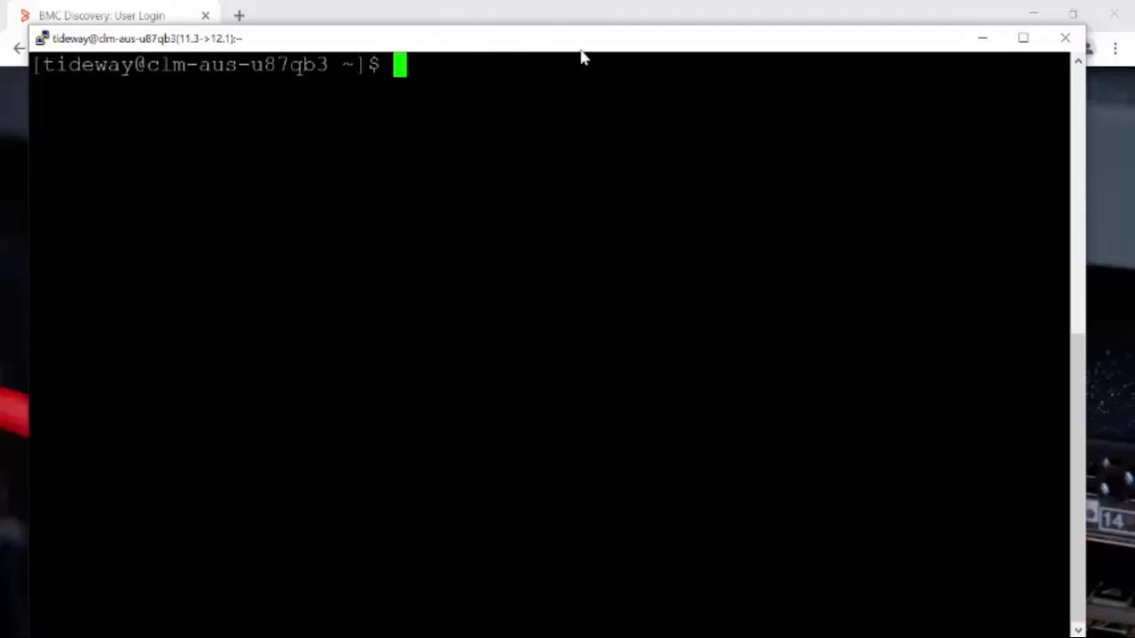
drag(580, 56, 612, 46)
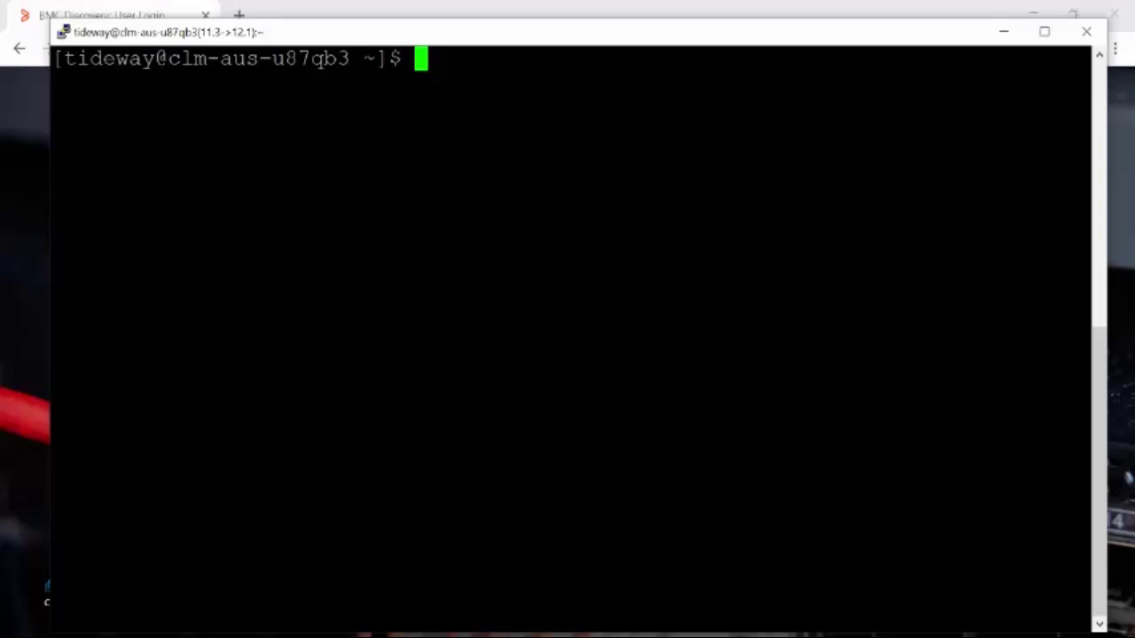
Step: Run tw_listusers and highlight the first account's USER_STATE_BLOCKED state and its 3-failure reason
text(tw_listusers)
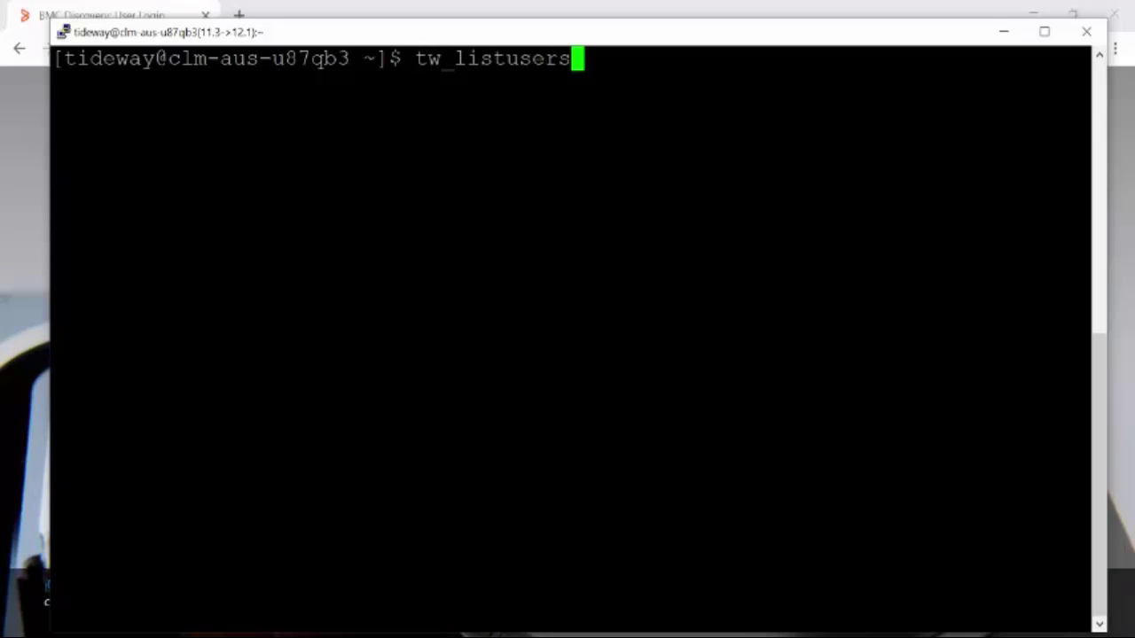
key(Return)
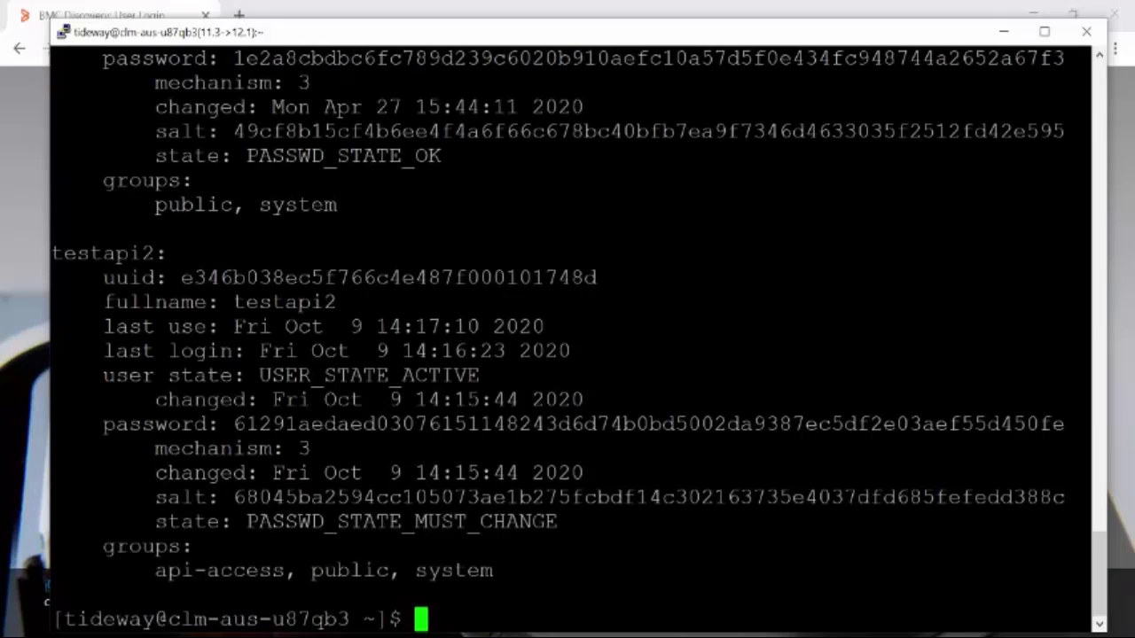
scroll(567, 337, up, 15)
drag(1088, 229, 52, 229)
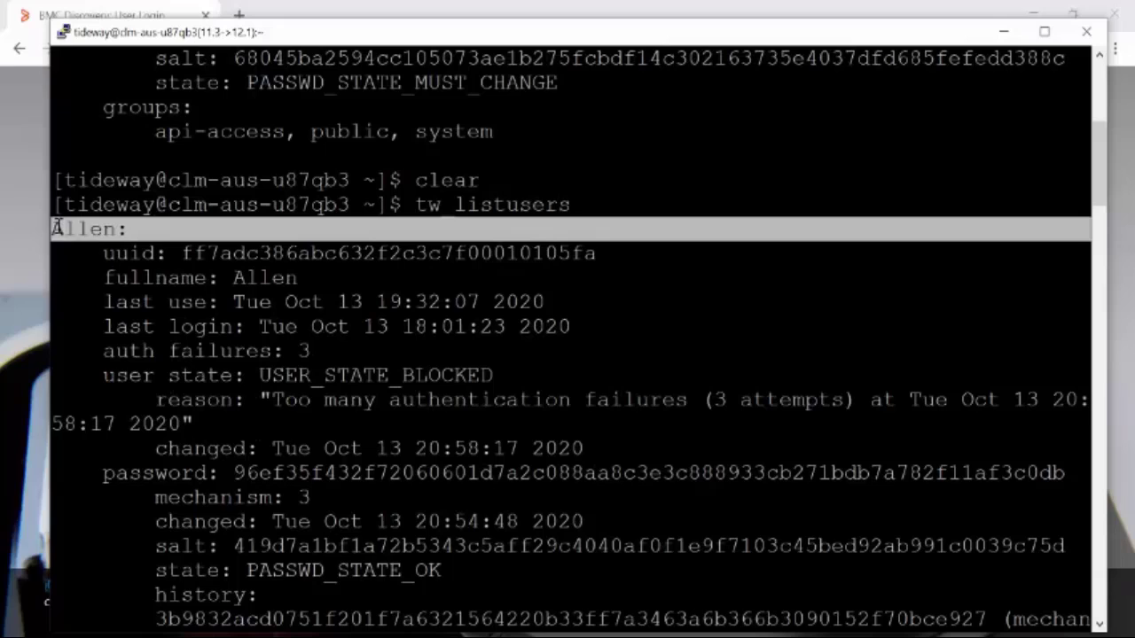
click(51, 229)
drag(259, 375, 494, 375)
click(495, 375)
drag(272, 400, 844, 412)
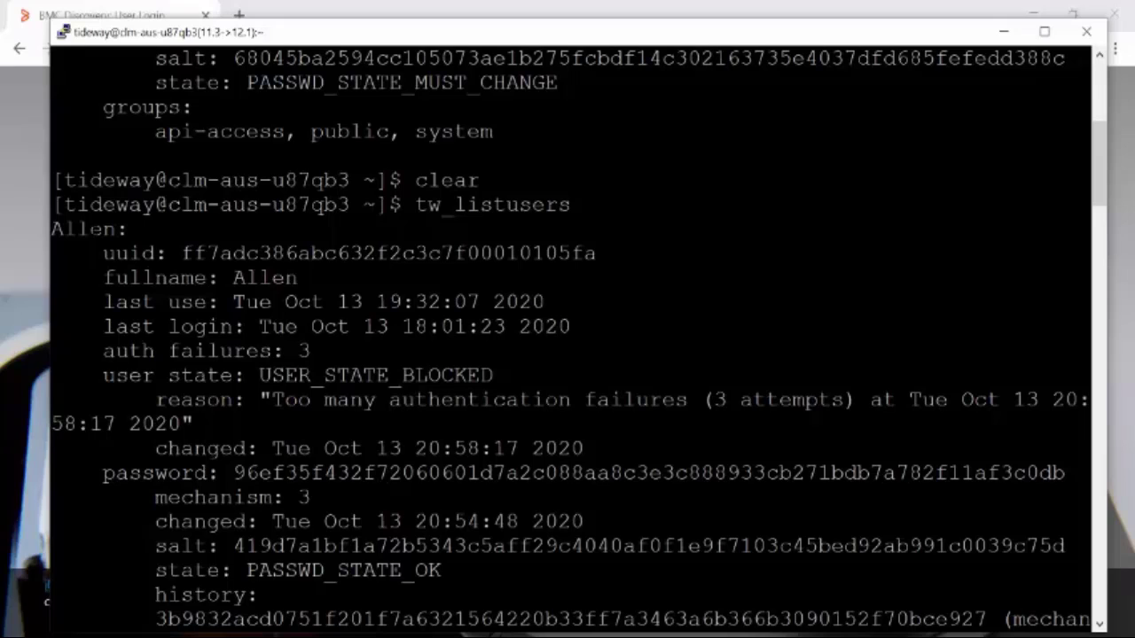
Step: Reactivate the blocked user's account with tw_upduser --active, confirming USER_STATE_ACTIVE
double_click(82, 229)
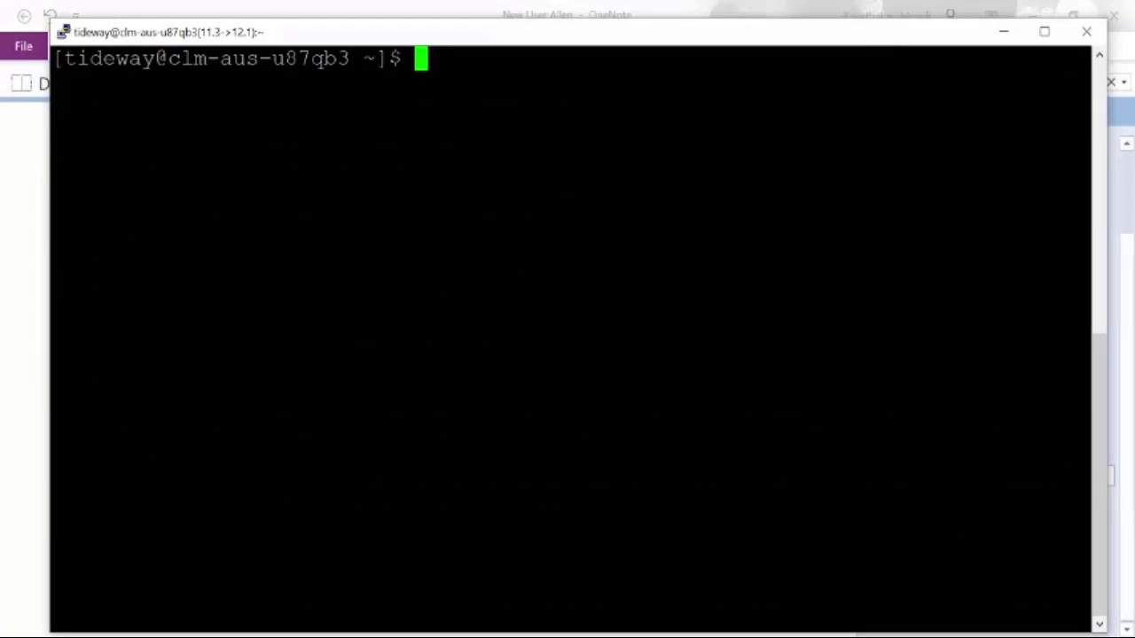
text(tw_upduser --active)
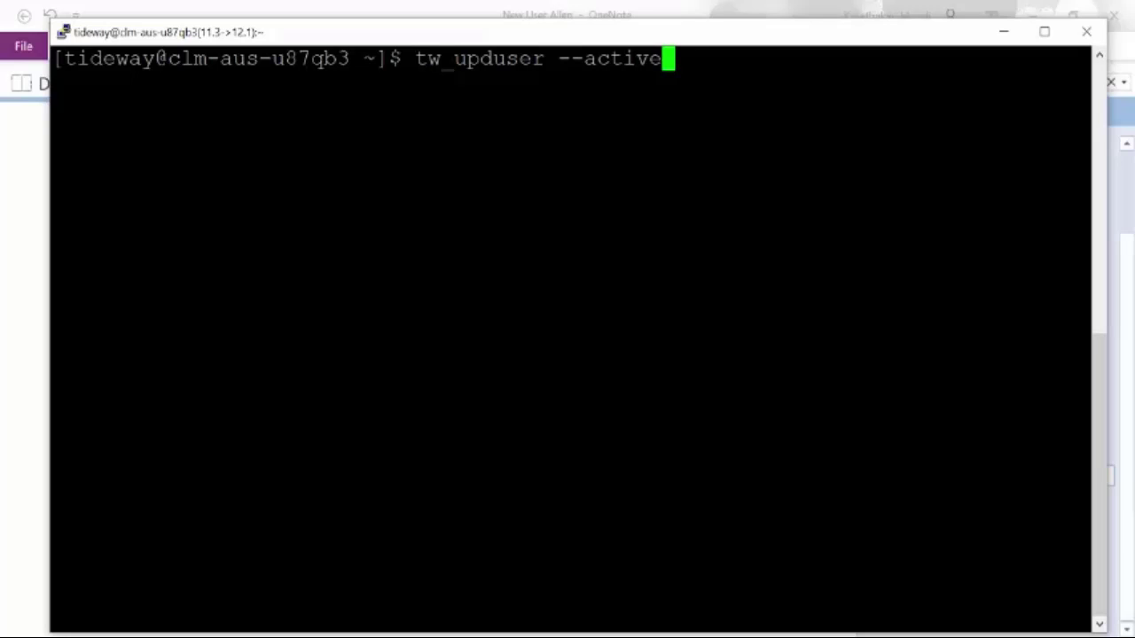
text(Allen)
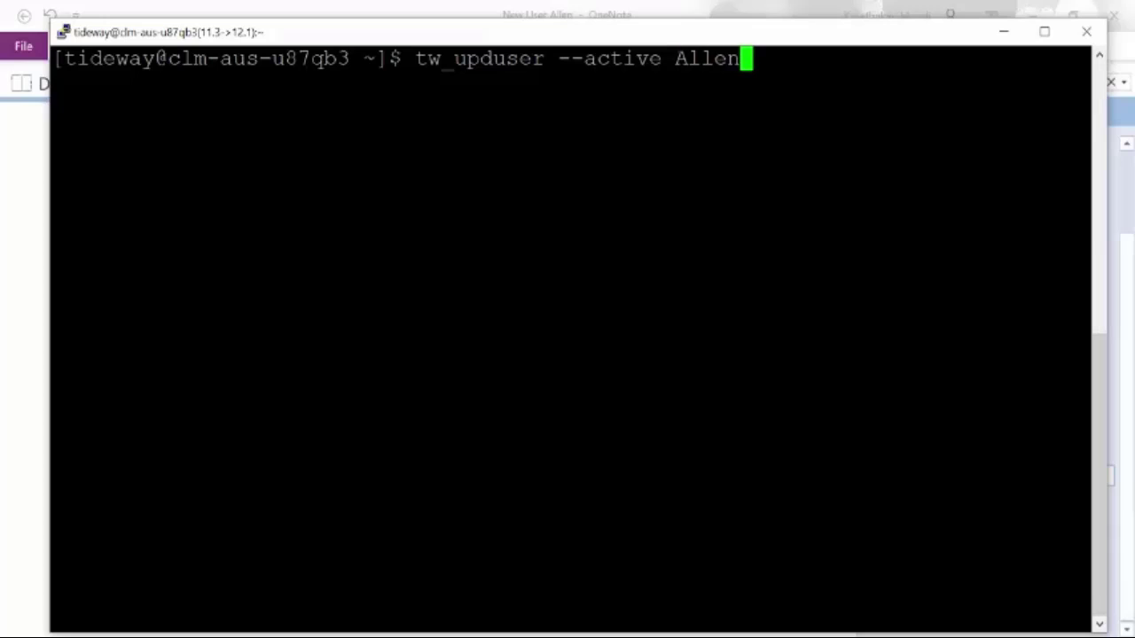
key(Return)
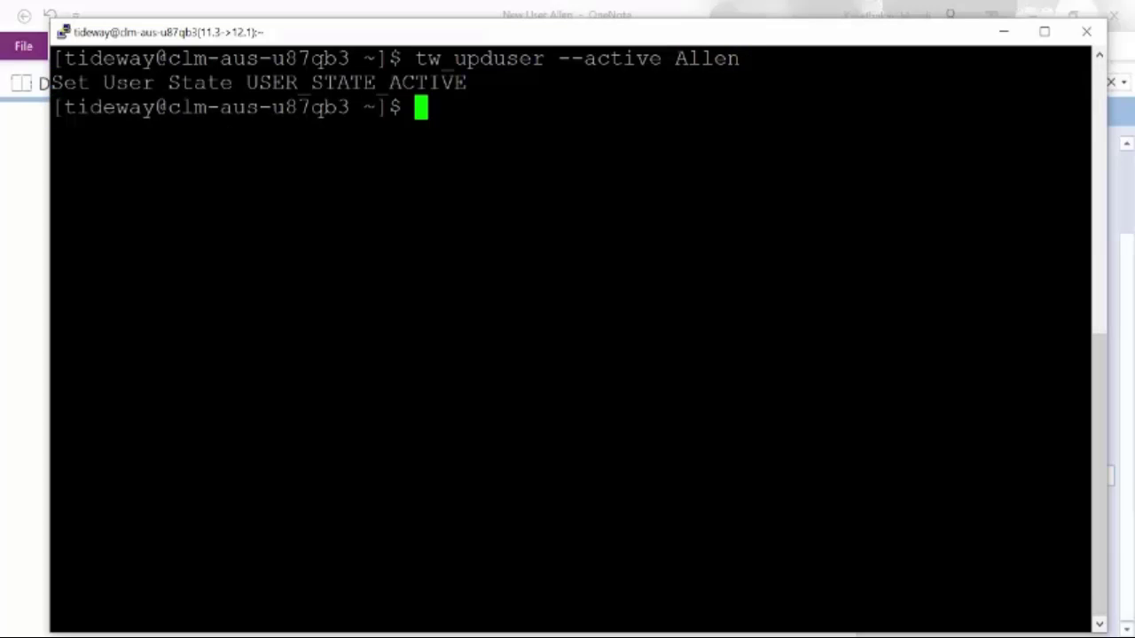
drag(101, 83, 468, 83)
Step: Reset the user's password with tw_passwd, then mark it OK with tw_upduser --passwd-ok
text(tw_pa)
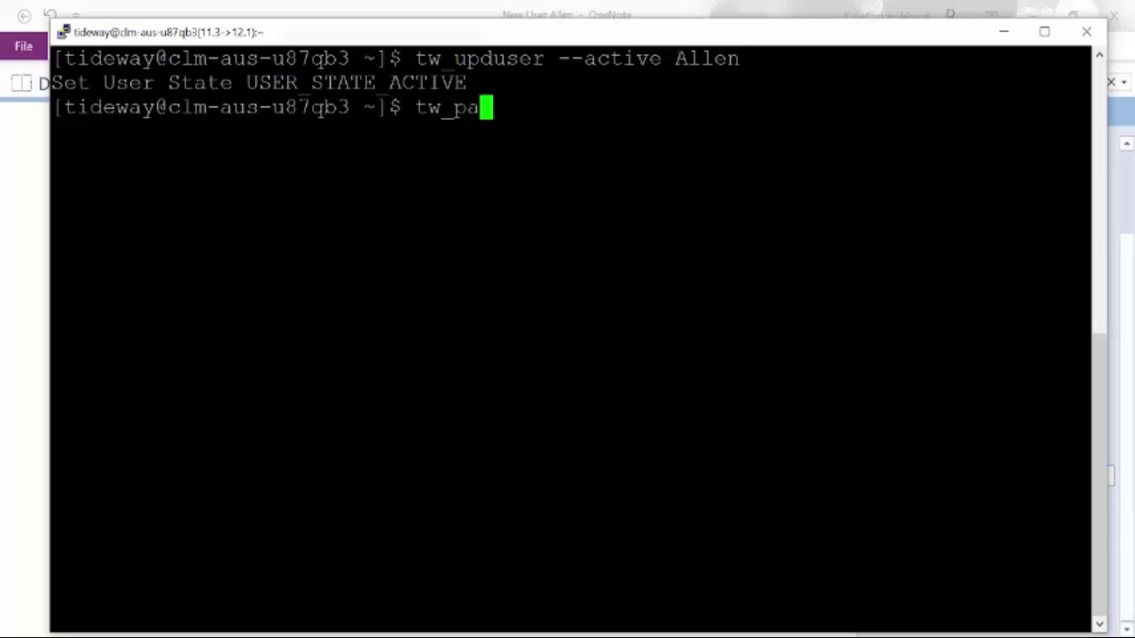
text(sswd)
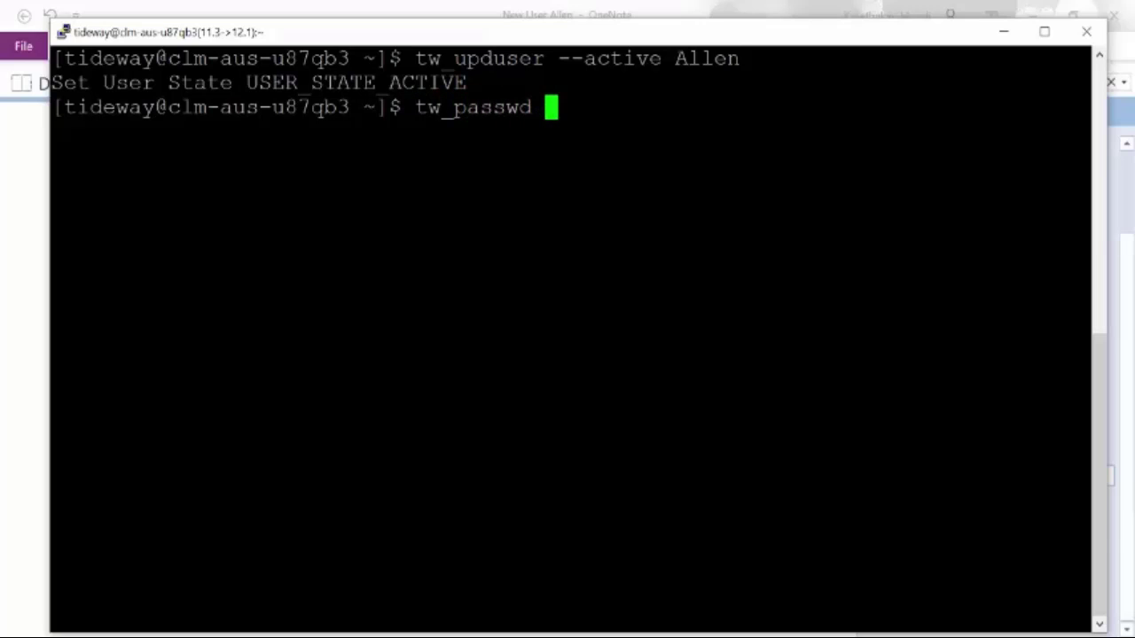
text( Allen)
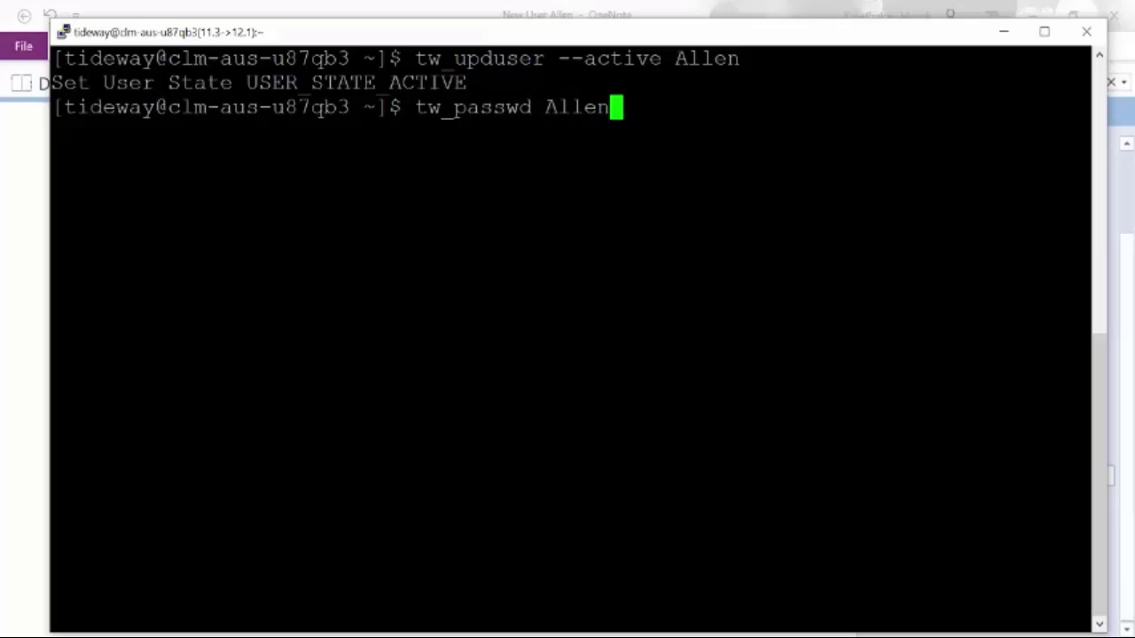
key(Return)
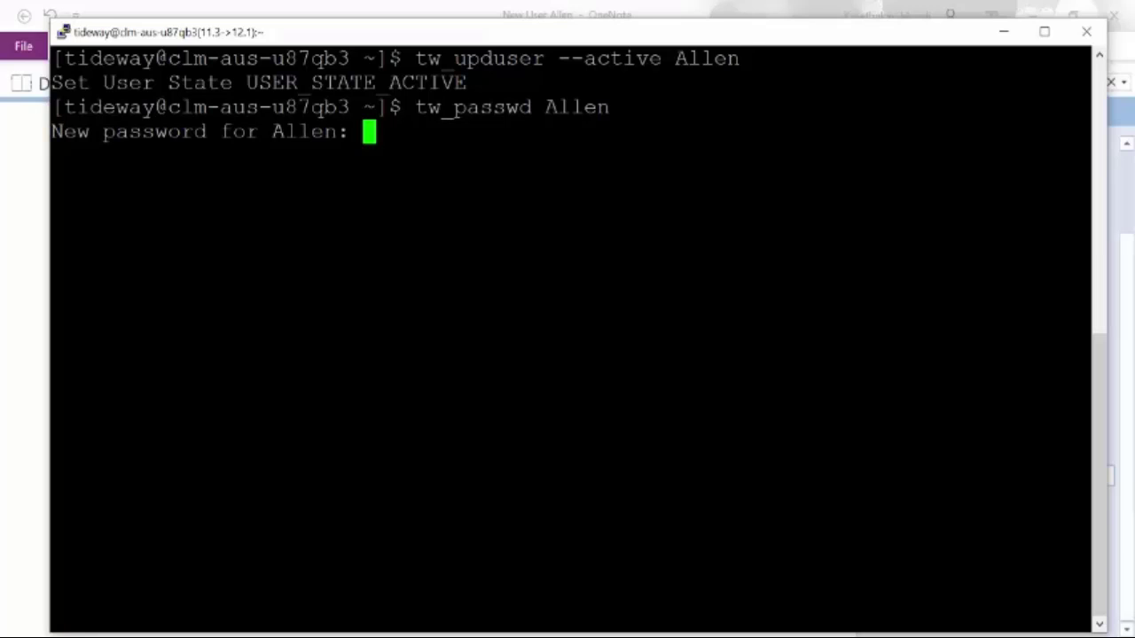
key(Return)
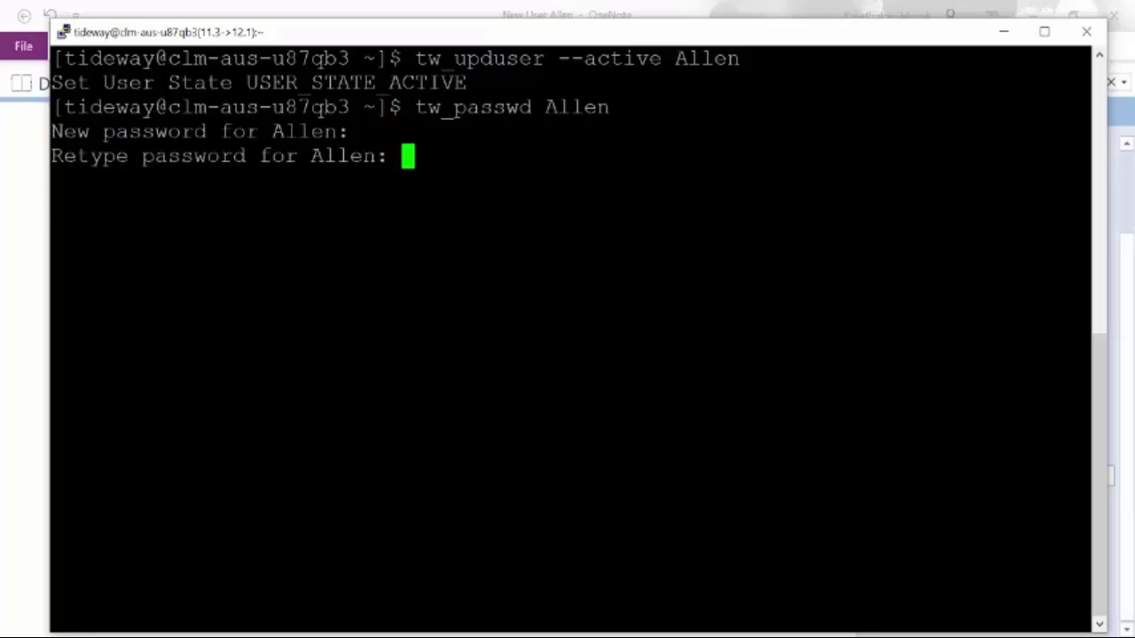
key(Return)
drag(51, 180, 466, 180)
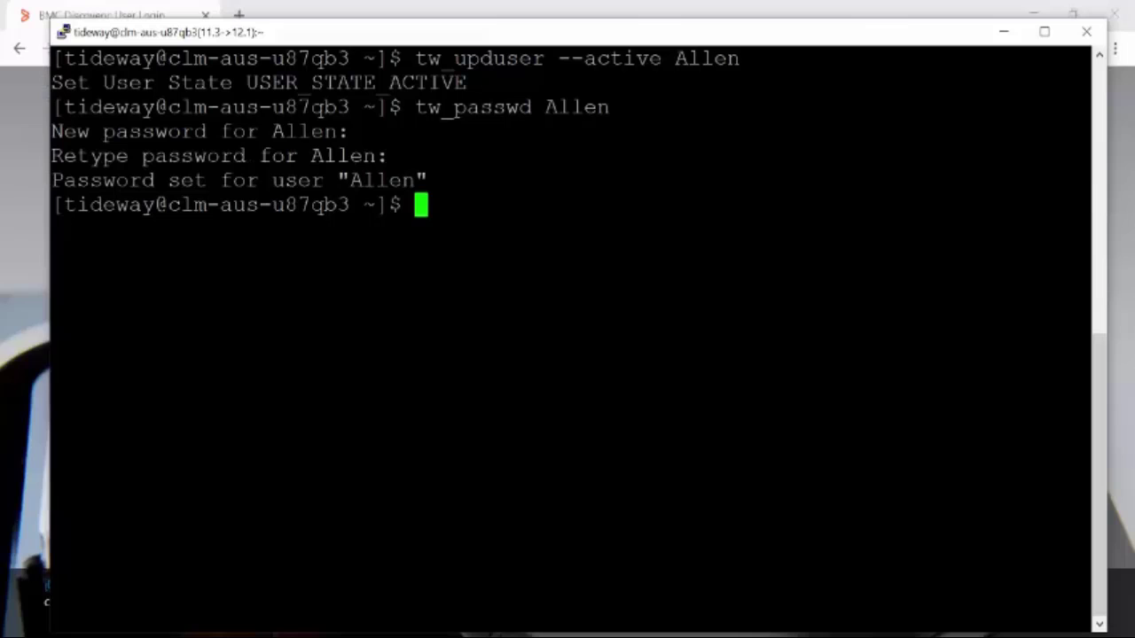
text(tw_upduser --passwd-ok)
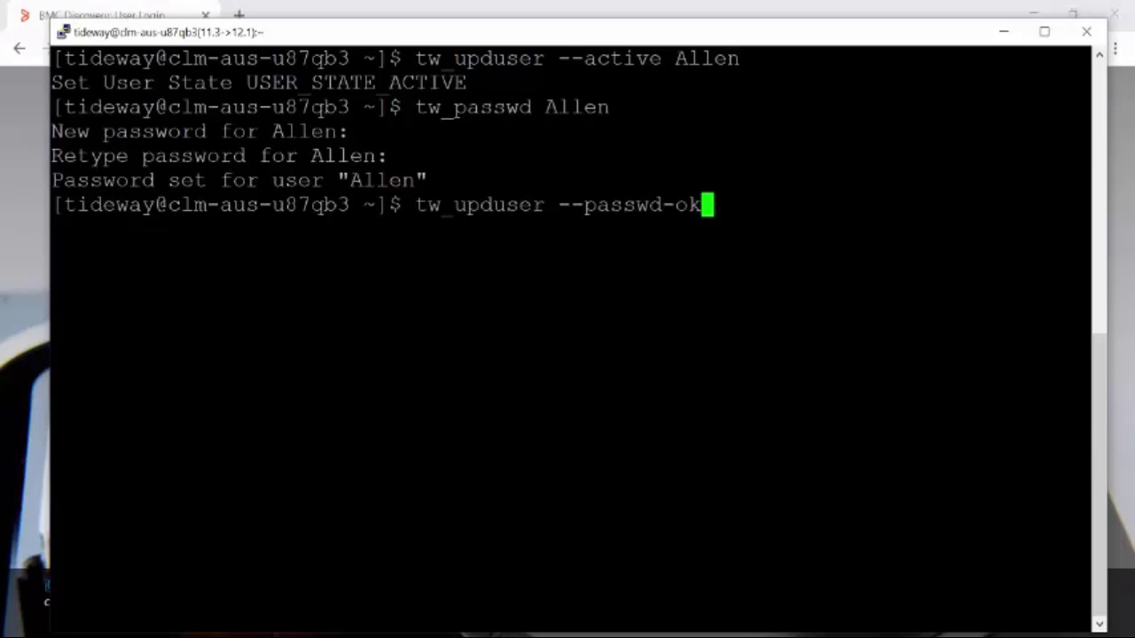
text( All)
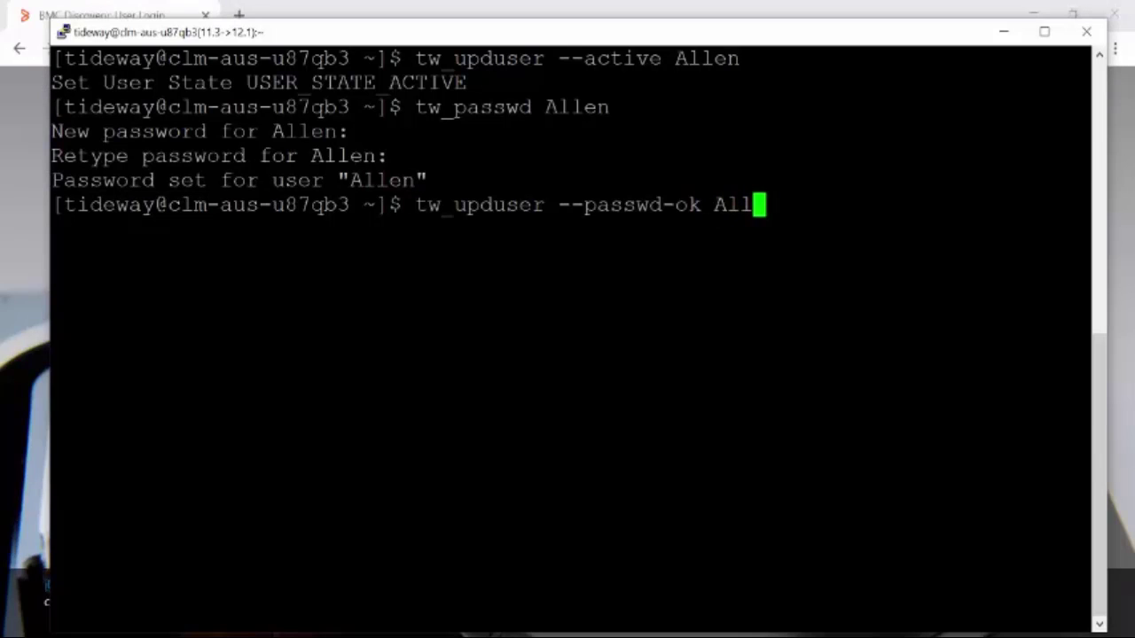
text(en)
key(Return)
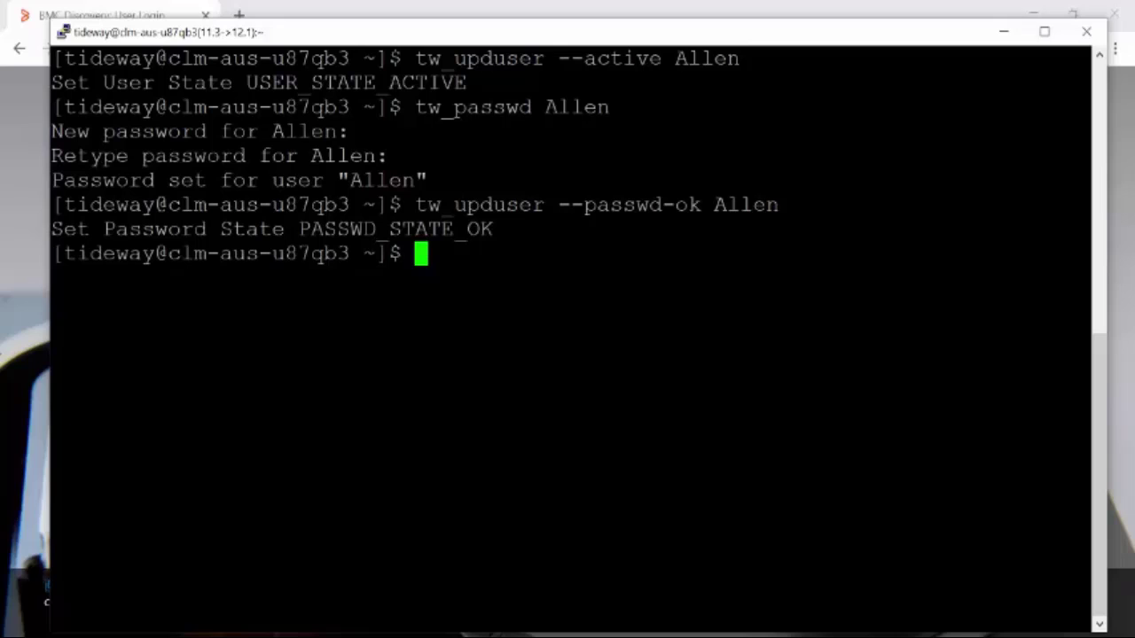
Step: Log in to the Discovery page with the restored user name and new password
click(22, 300)
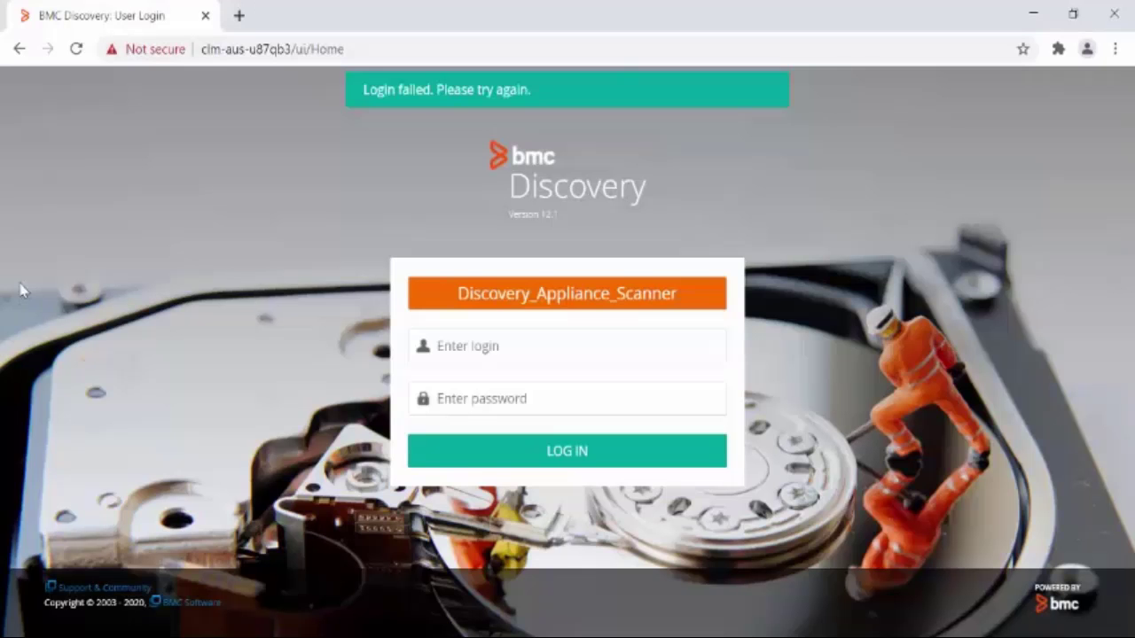
click(591, 344)
text(All)
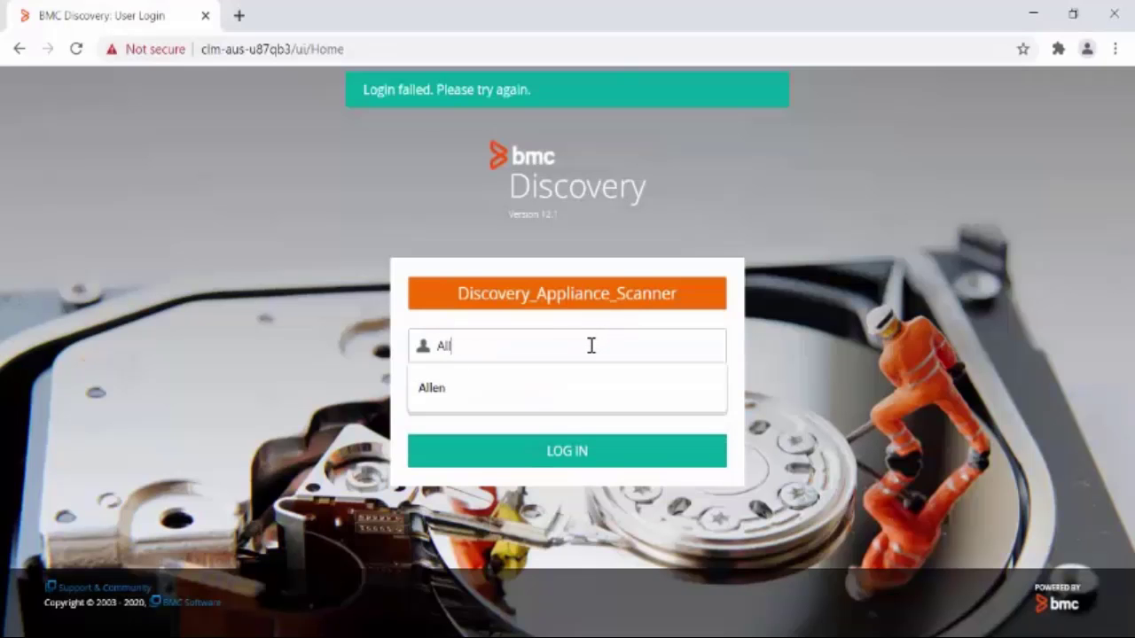
text(en)
key(Tab)
text(*****)
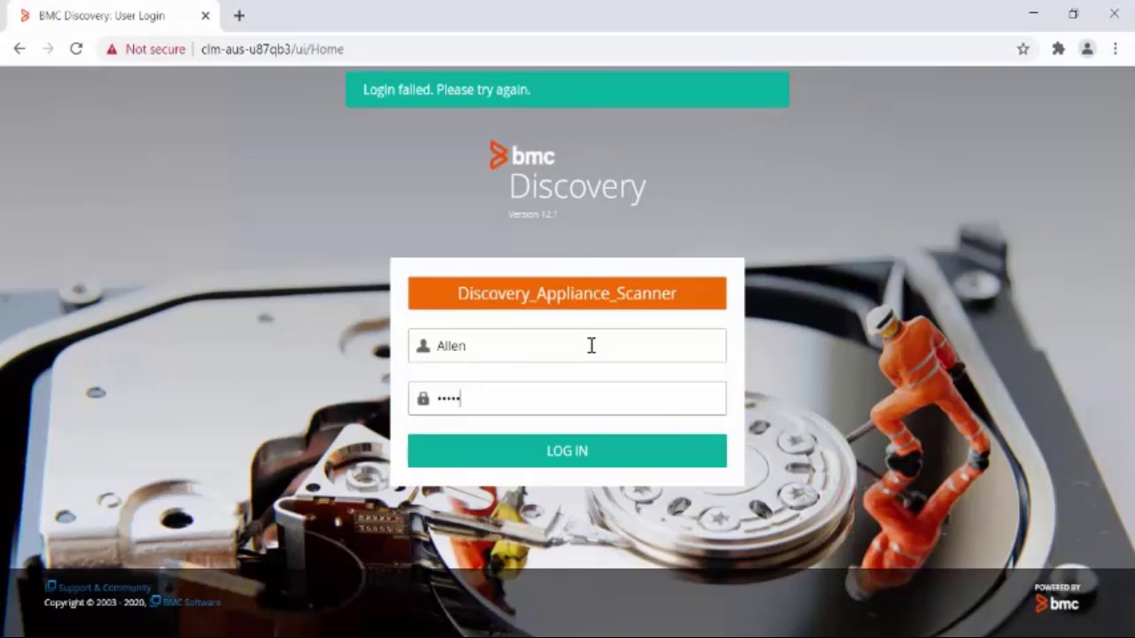
key(Return)
Step: Highlight the Baseline Dashboard title and its 3 Login Failures notice
drag(240, 144, 45, 145)
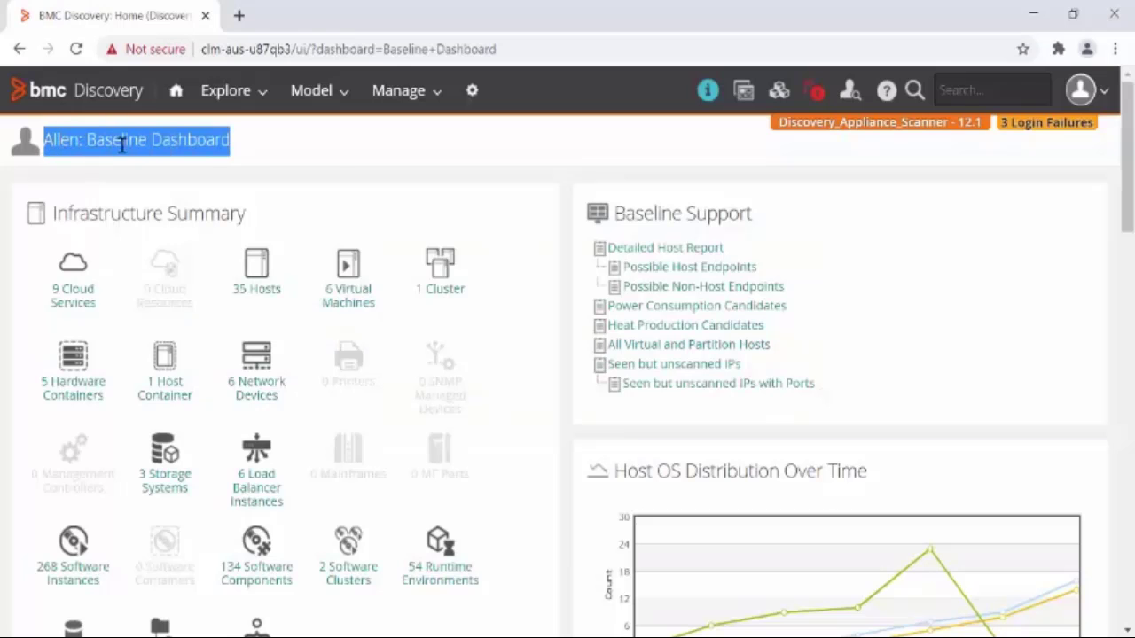
click(340, 153)
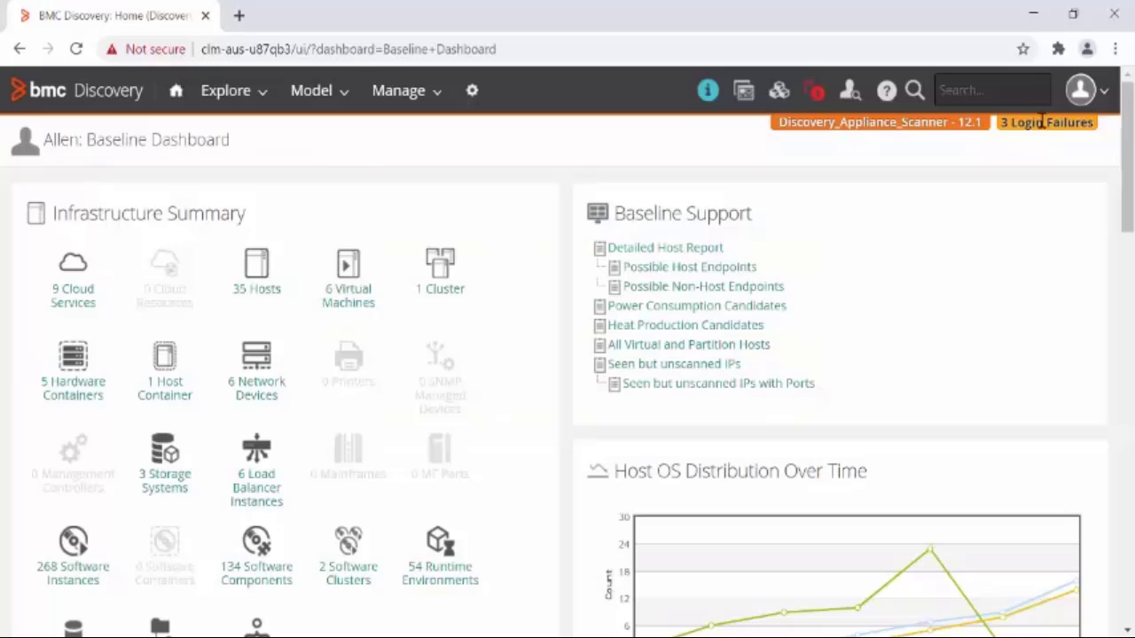
double_click(1004, 122)
drag(1024, 126, 1092, 125)
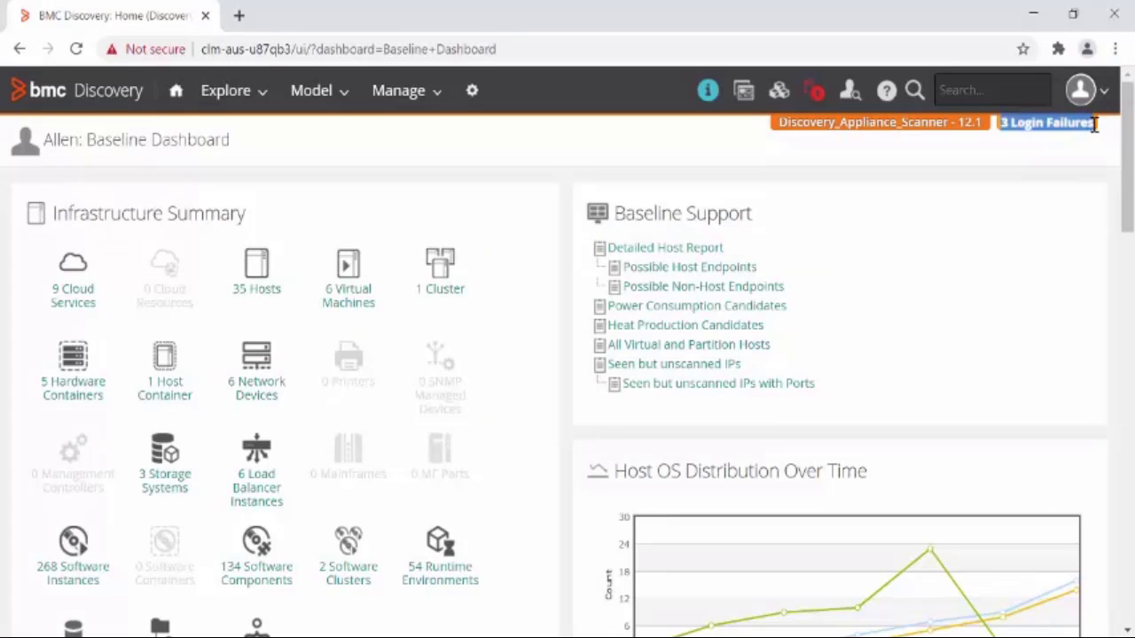
click(1089, 146)
drag(66, 142, 257, 151)
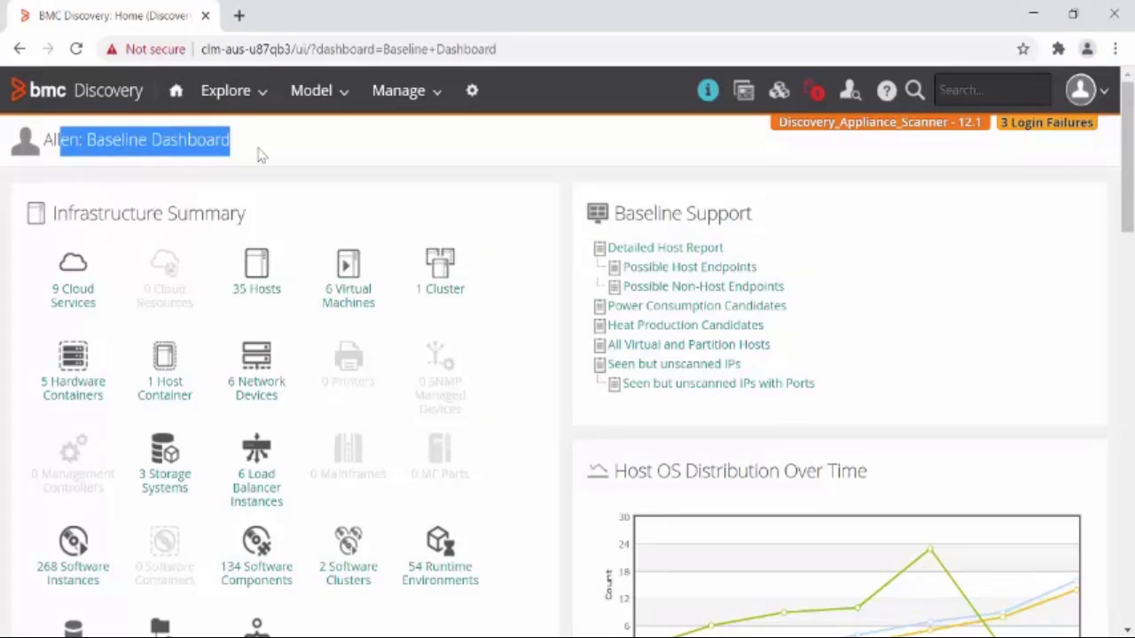
click(457, 167)
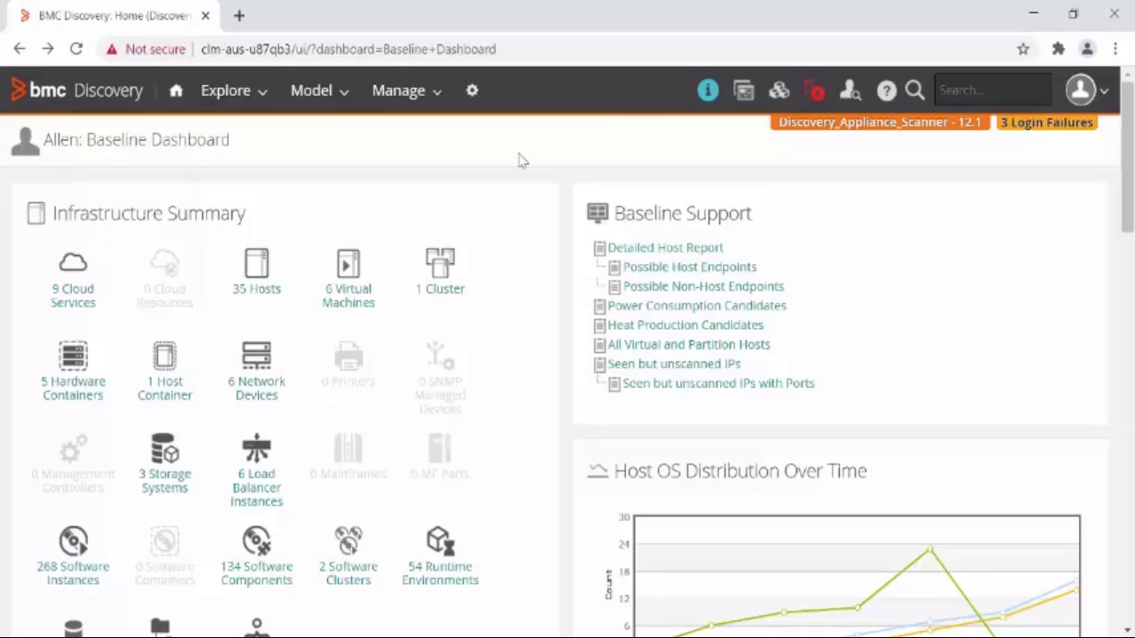
Step: Open the Security Policy settings and change Account Blocking from 3 to 2 Attempts
click(472, 92)
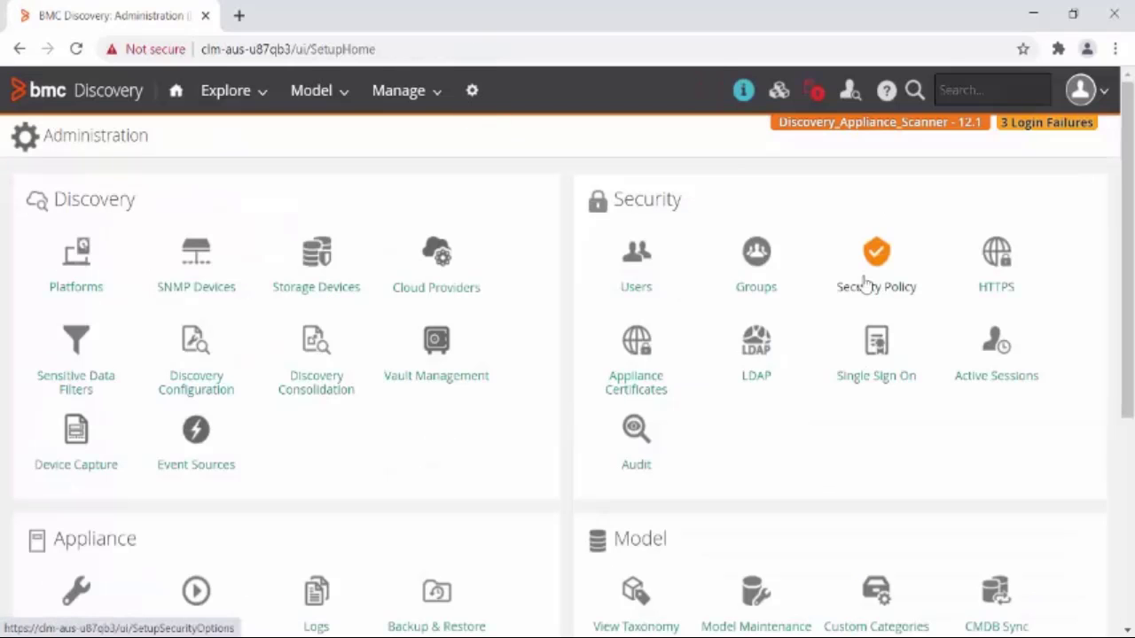
click(865, 283)
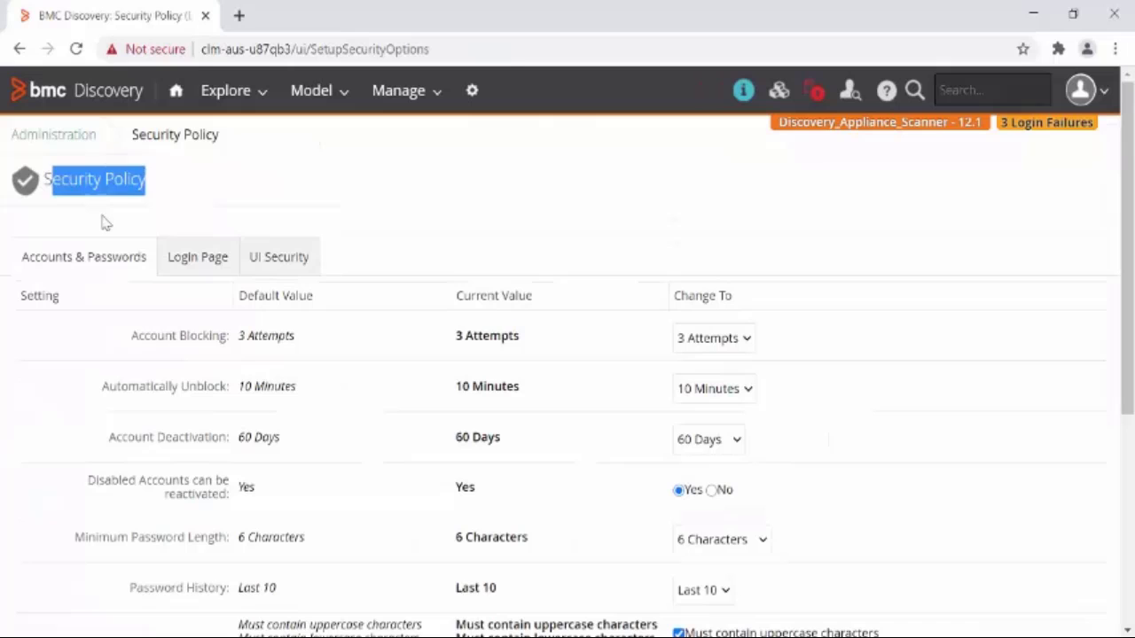
drag(179, 181, 41, 181)
click(521, 227)
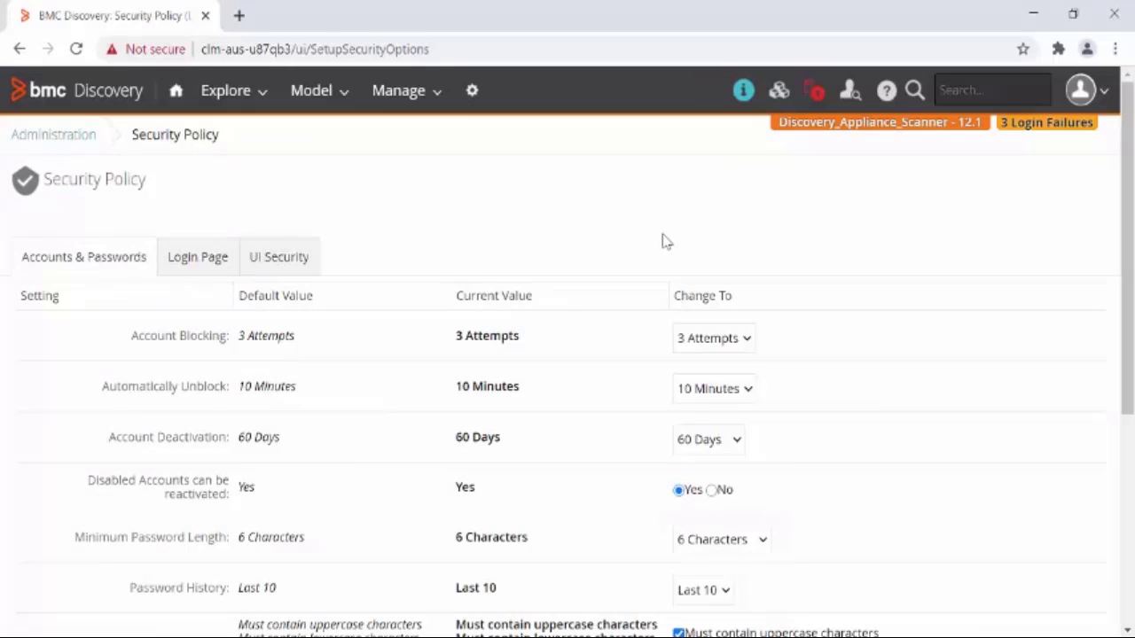
scroll(663, 239, down, 2)
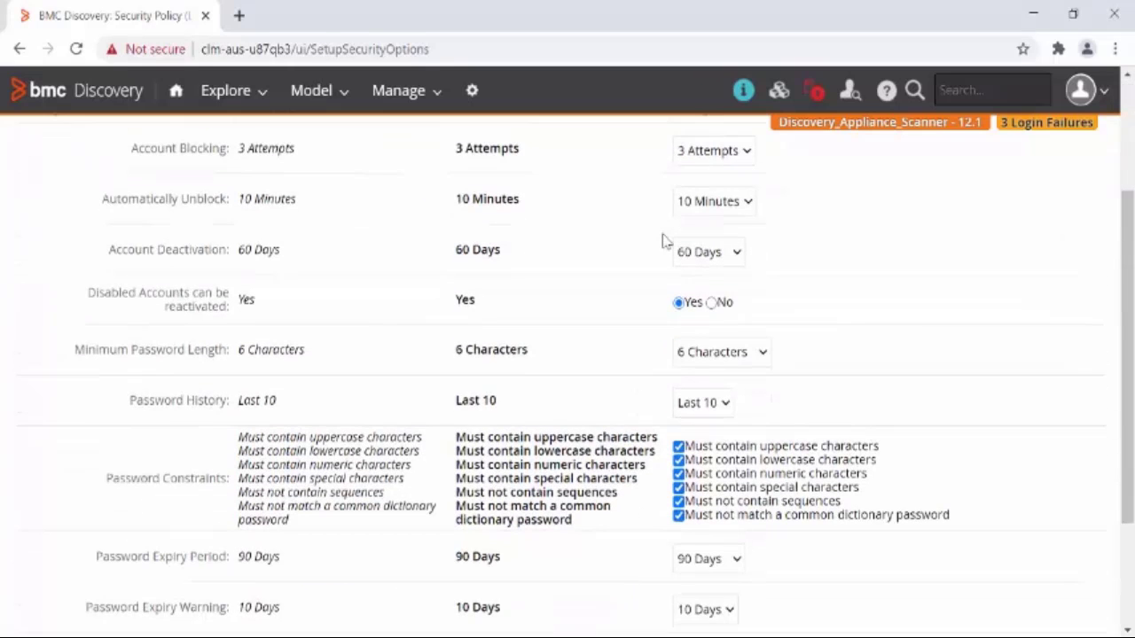
scroll(663, 239, up, 1)
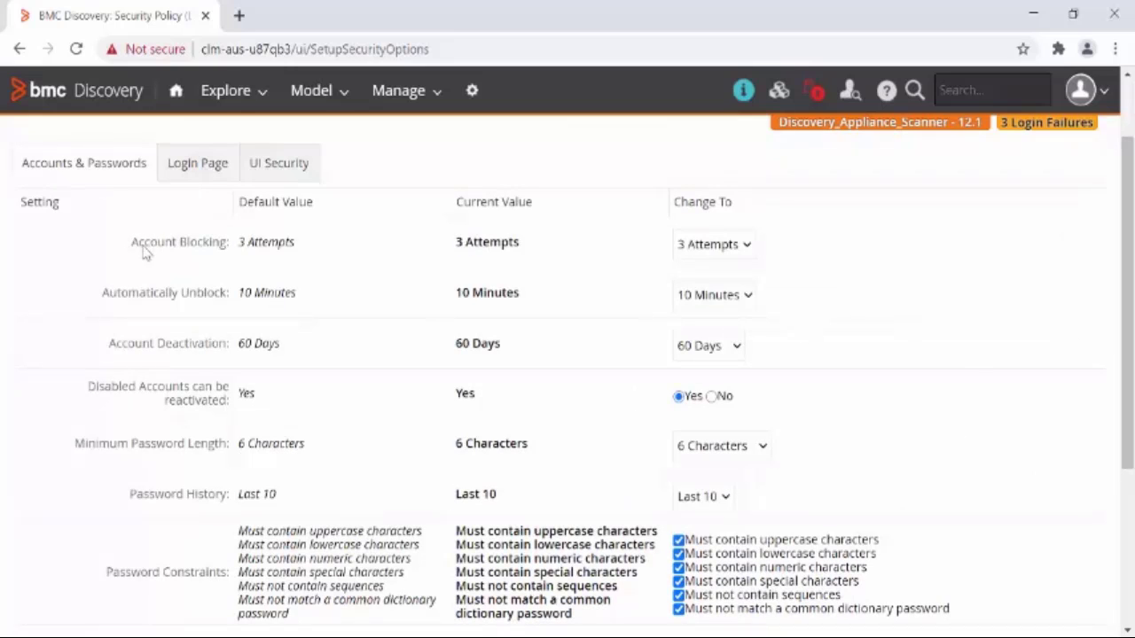
drag(142, 249, 241, 247)
click(709, 246)
click(741, 286)
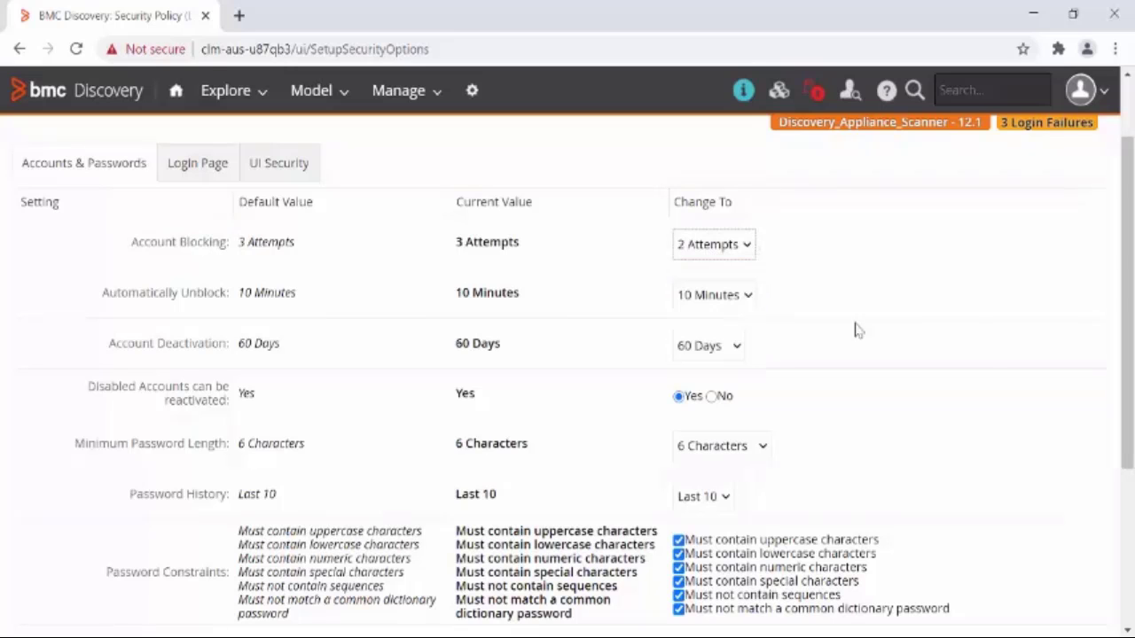